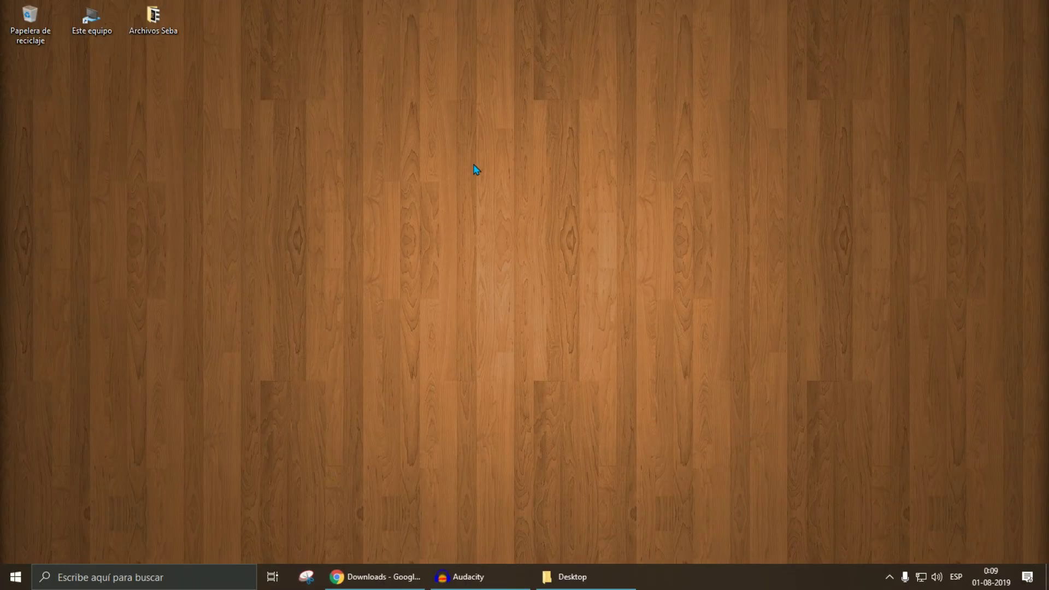
Step: Switch to Chrome, open the Code::Blocks binary release page and review the available setup packages
click(375, 577)
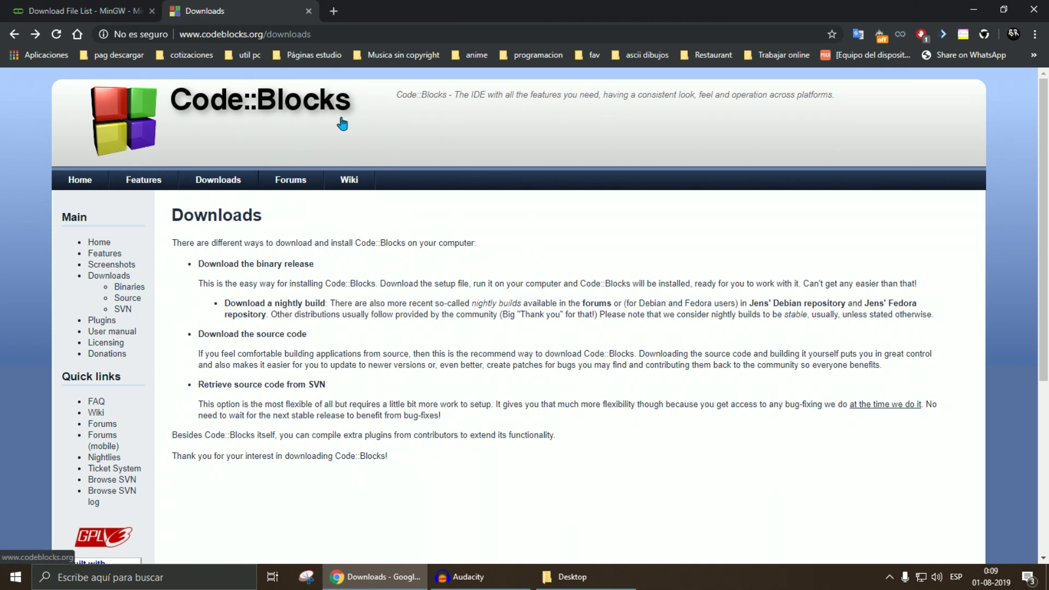
click(236, 268)
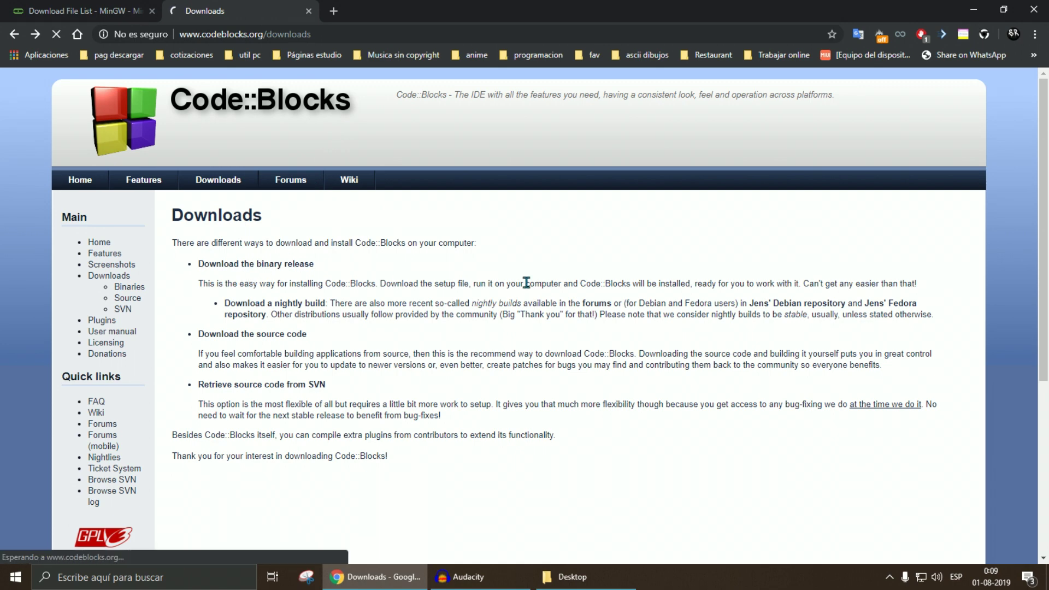
scroll(406, 312, down, 4)
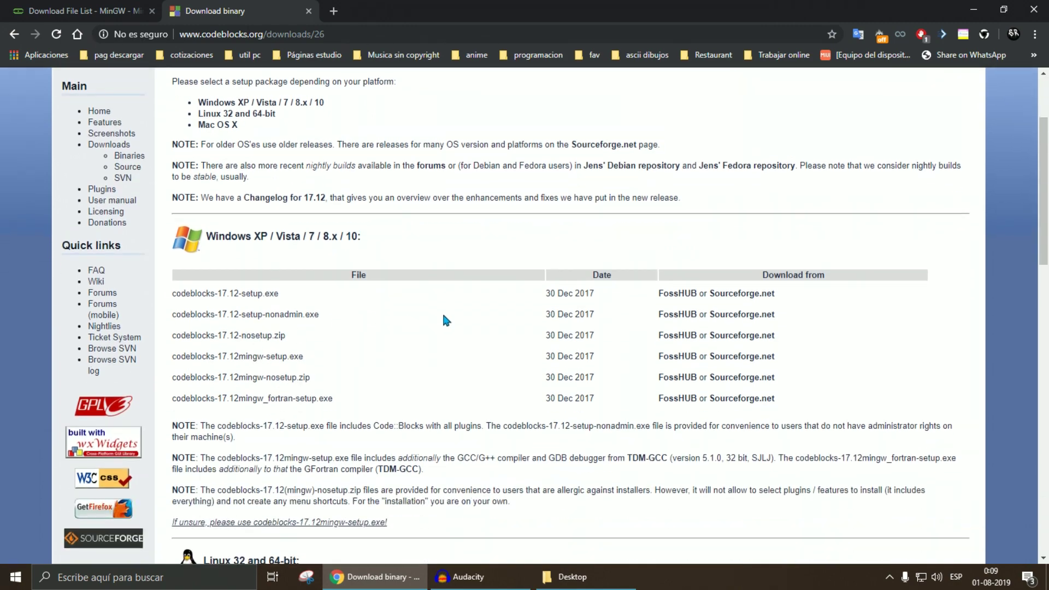
scroll(633, 325, up, 2)
scroll(339, 306, down, 8)
scroll(417, 343, up, 5)
scroll(427, 359, up, 3)
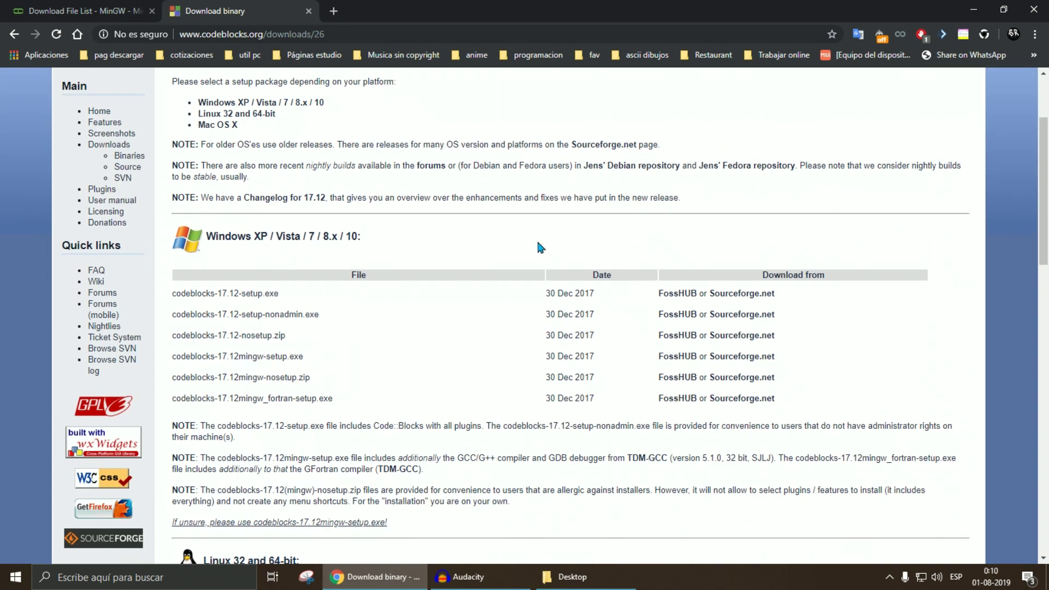
Step: Download codeblocks-17.12-setup.exe from Sourceforge.net and save it to the desktop (Escritorio)
click(742, 296)
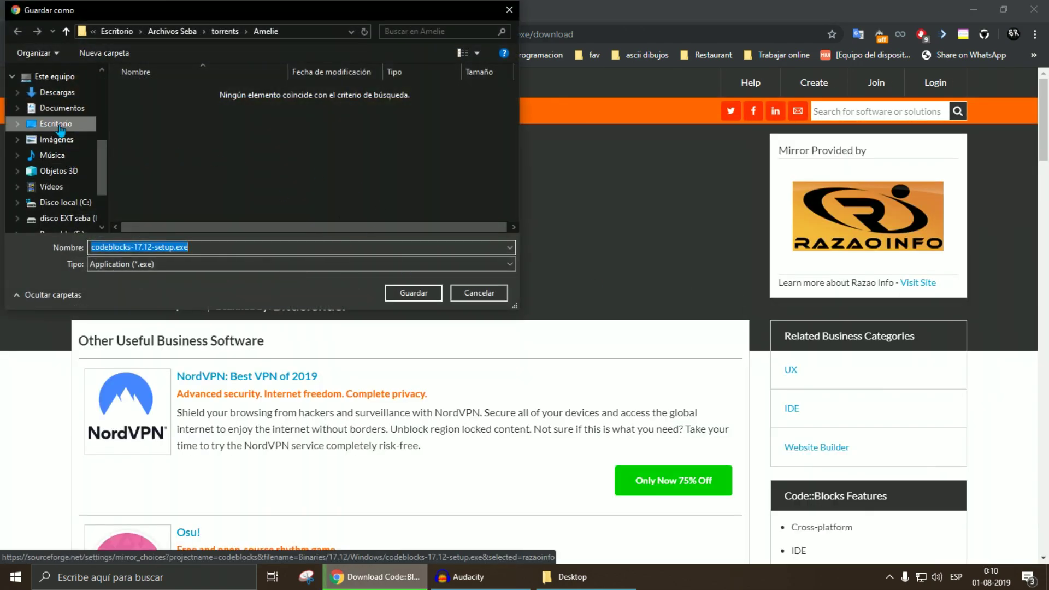
click(57, 124)
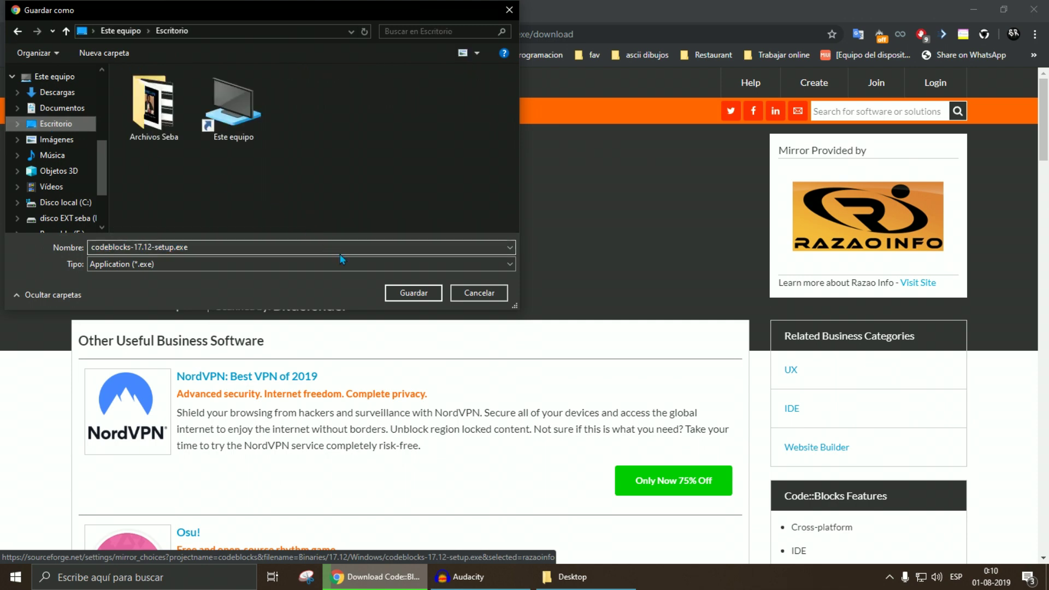
click(413, 291)
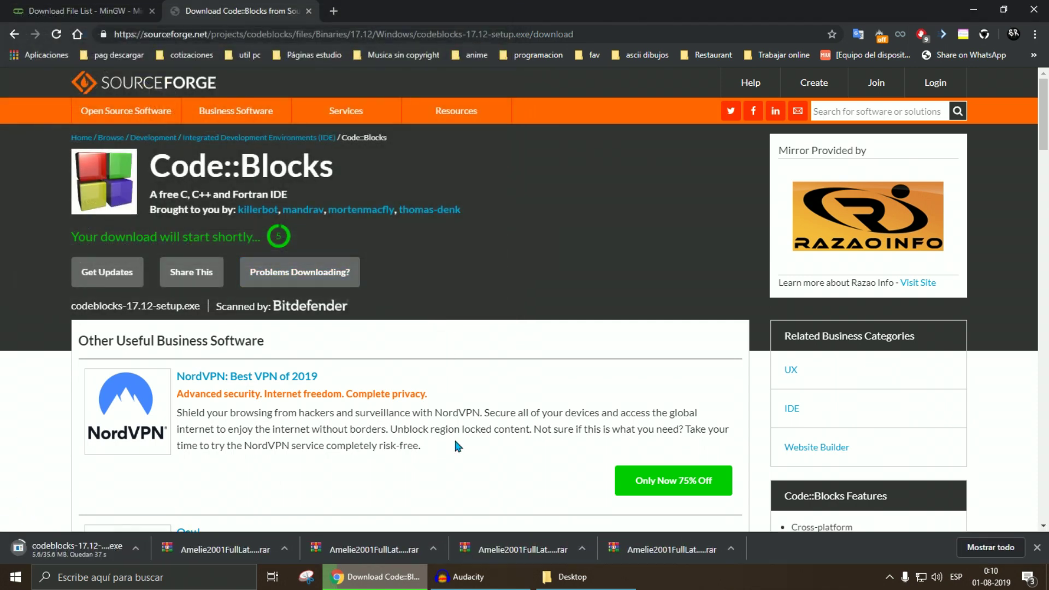
scroll(458, 447, down, 2)
scroll(319, 388, up, 2)
Step: Download mingw-get-setup.exe from the MinGW releases page on OSDN to the desktop, cancelling the duplicate download
click(57, 8)
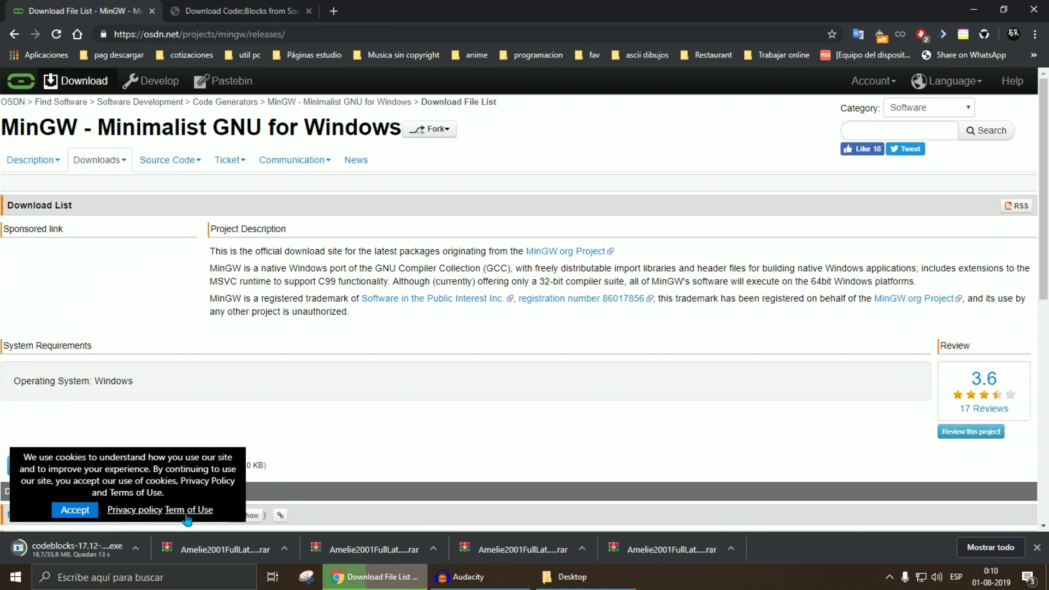
scroll(283, 366, down, 4)
scroll(335, 326, up, 4)
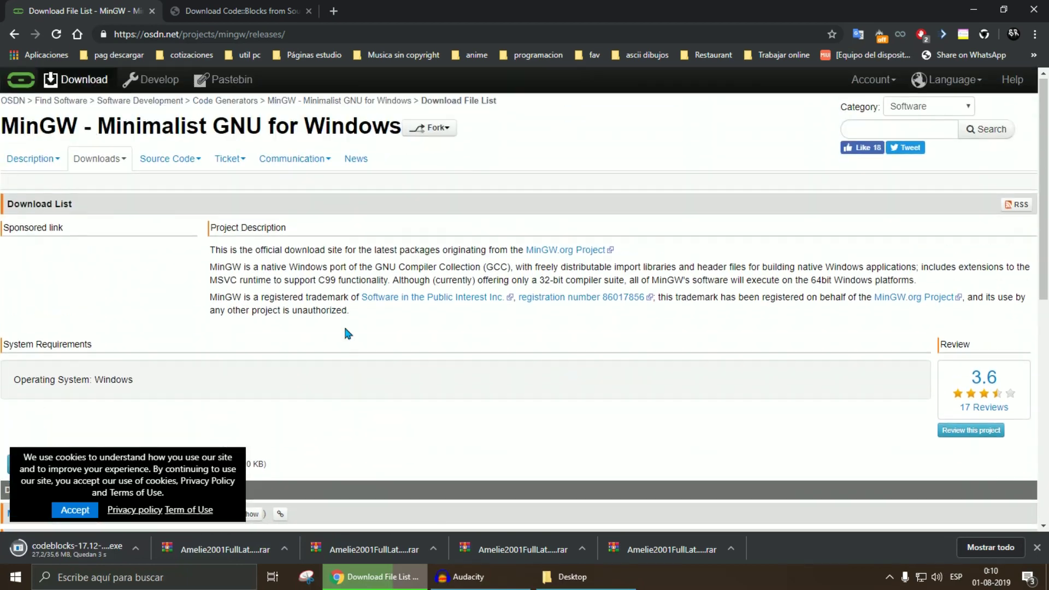
scroll(77, 251, down, 4)
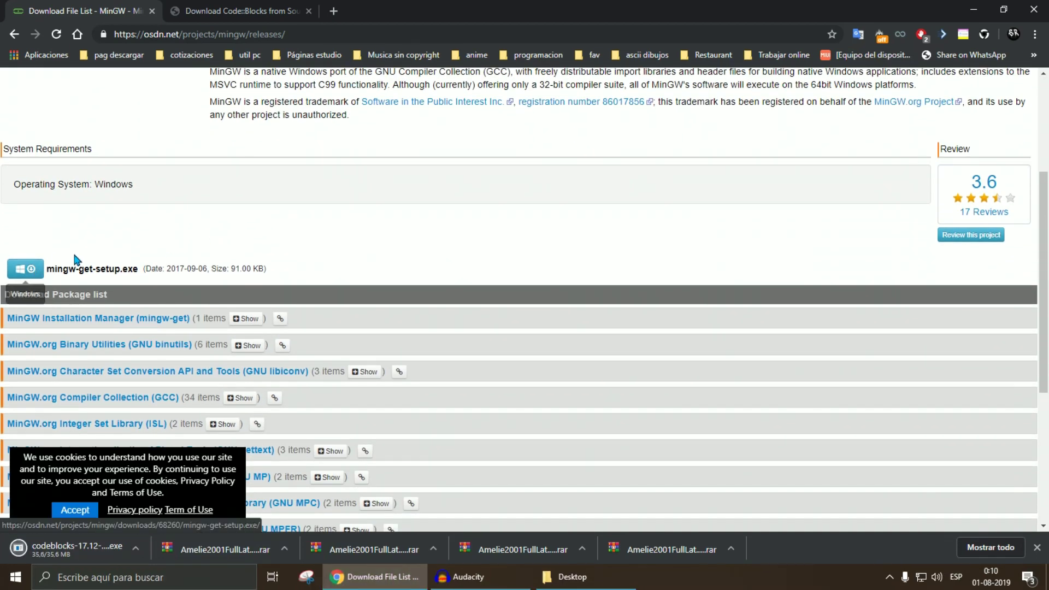
click(32, 276)
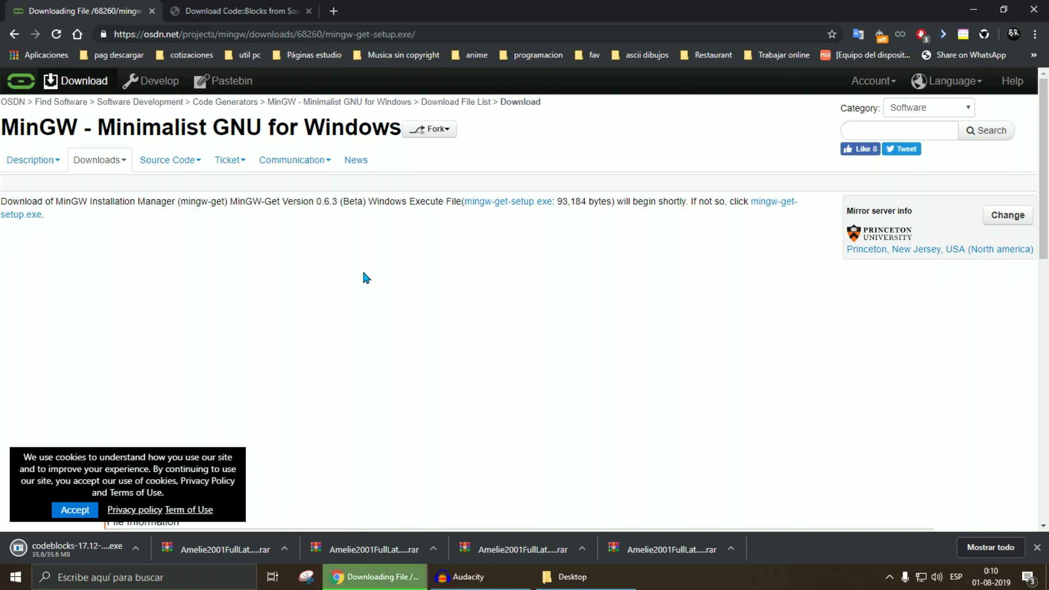
scroll(365, 278, down, 7)
scroll(365, 278, down, 2)
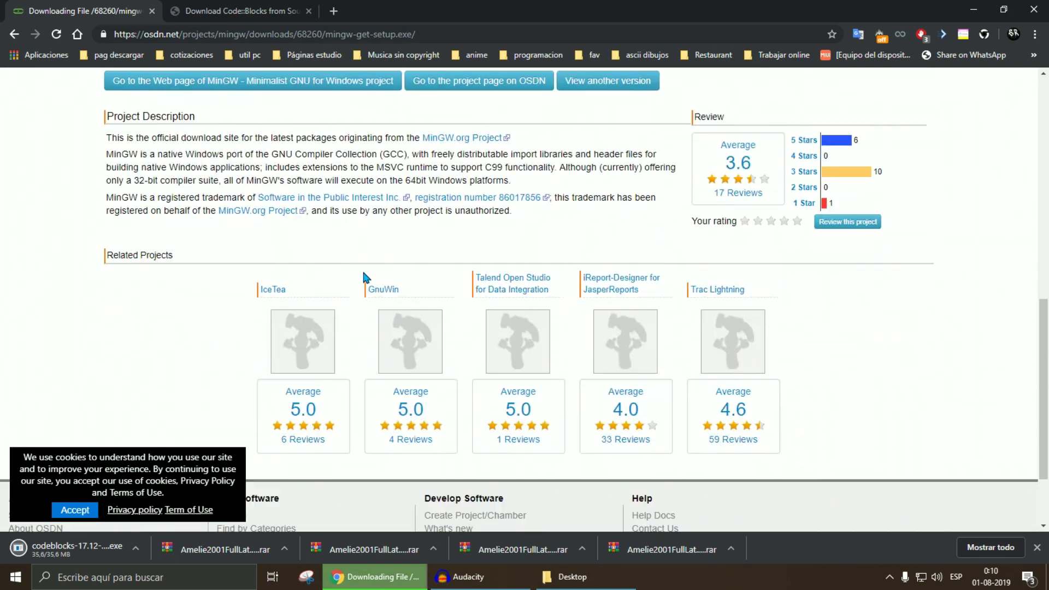
scroll(365, 278, up, 9)
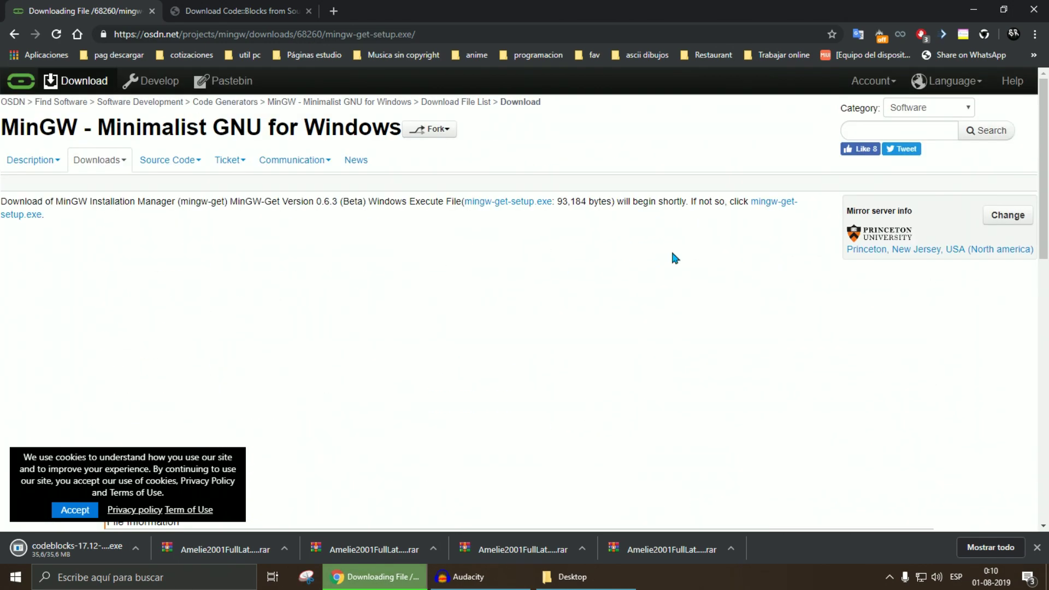
click(773, 201)
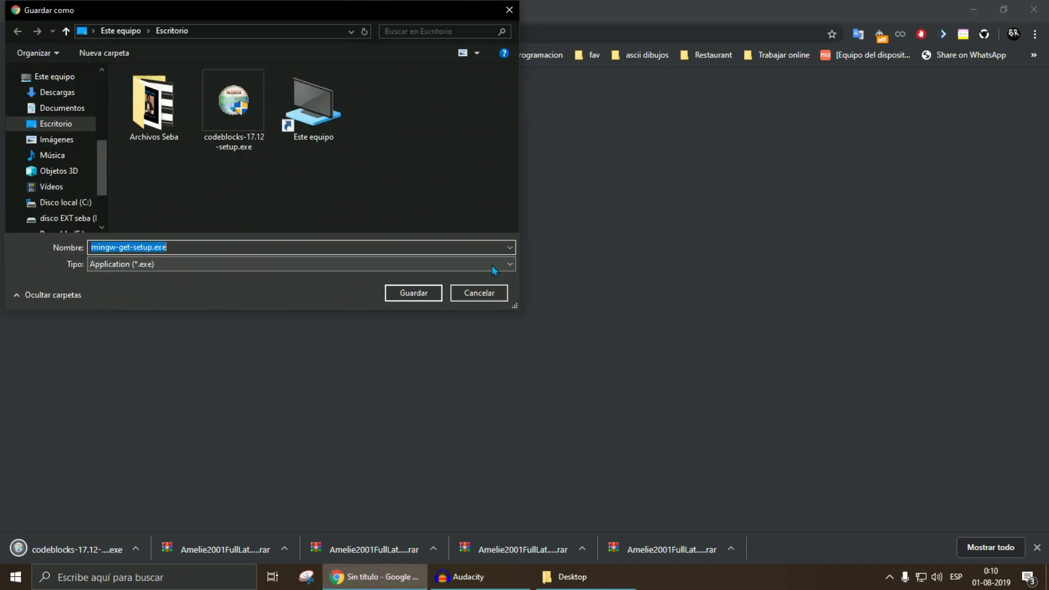
click(414, 293)
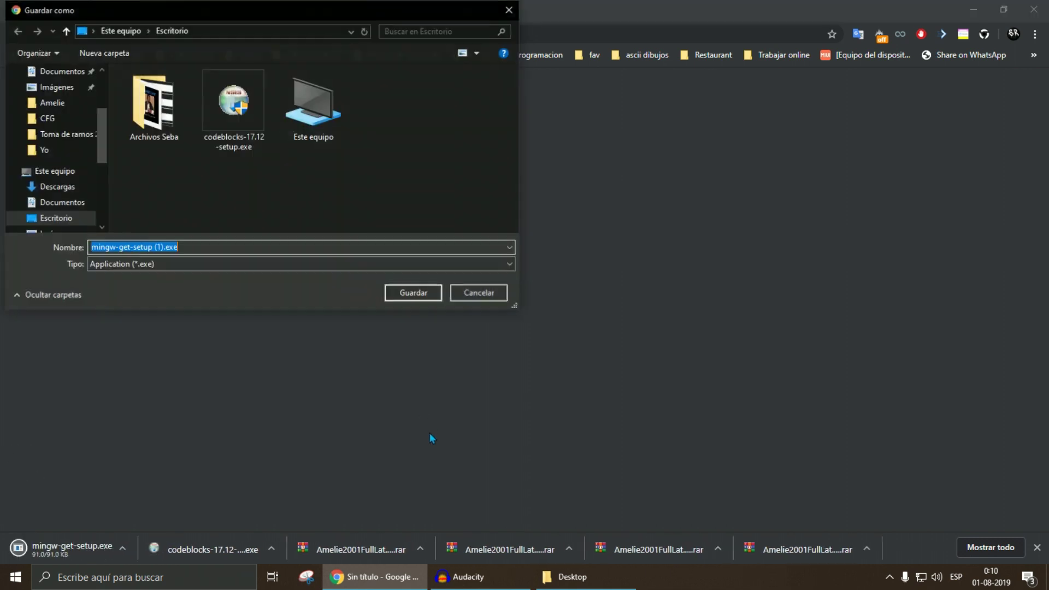
click(480, 293)
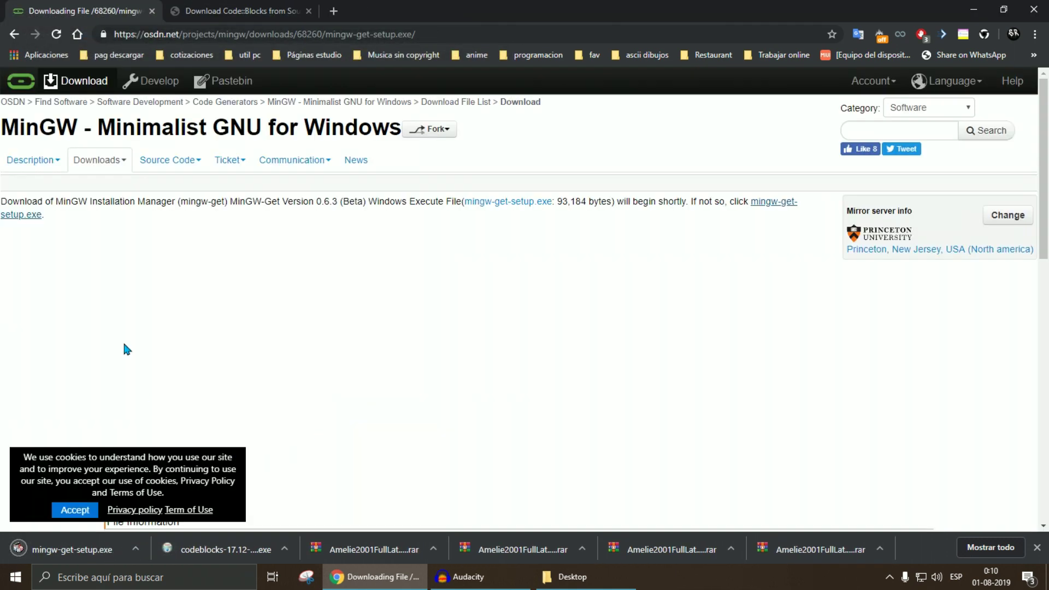
Step: Minimize the browser and move both downloaded installers together to an empty area of the desktop
click(355, 584)
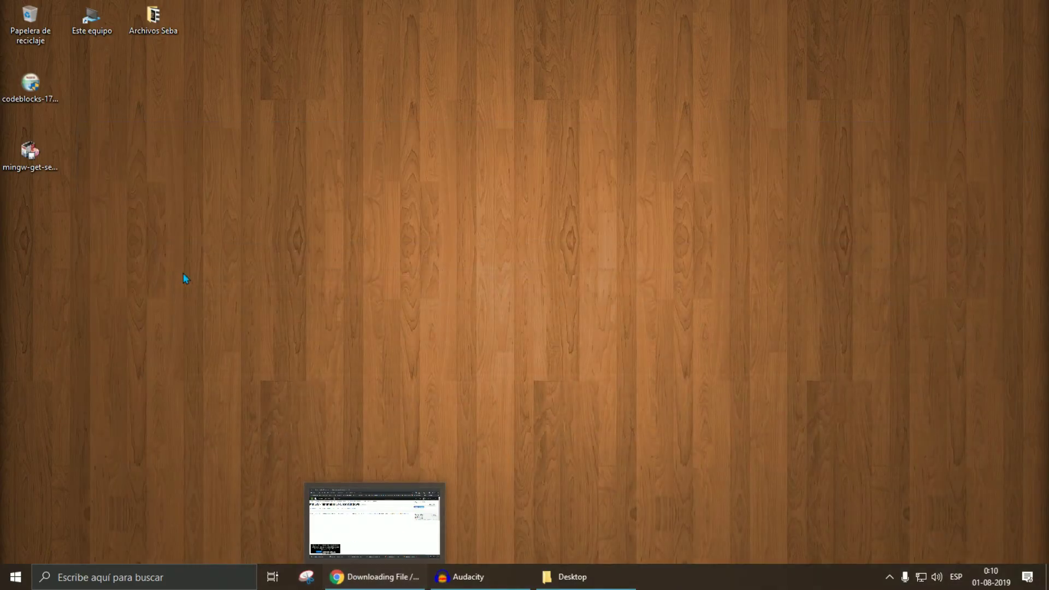
drag(123, 88, 3, 211)
drag(33, 93, 218, 164)
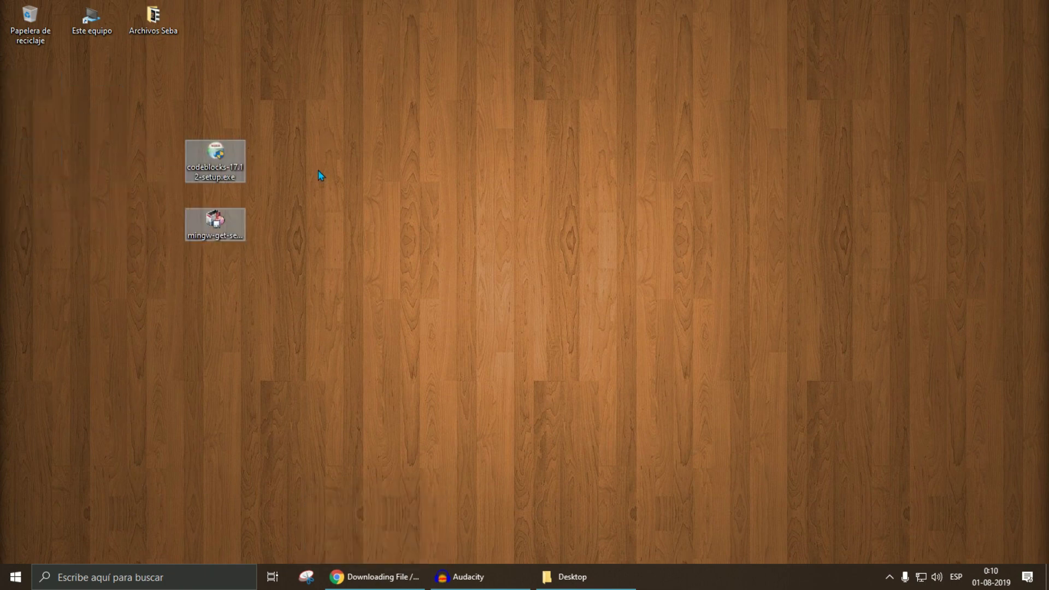
click(227, 164)
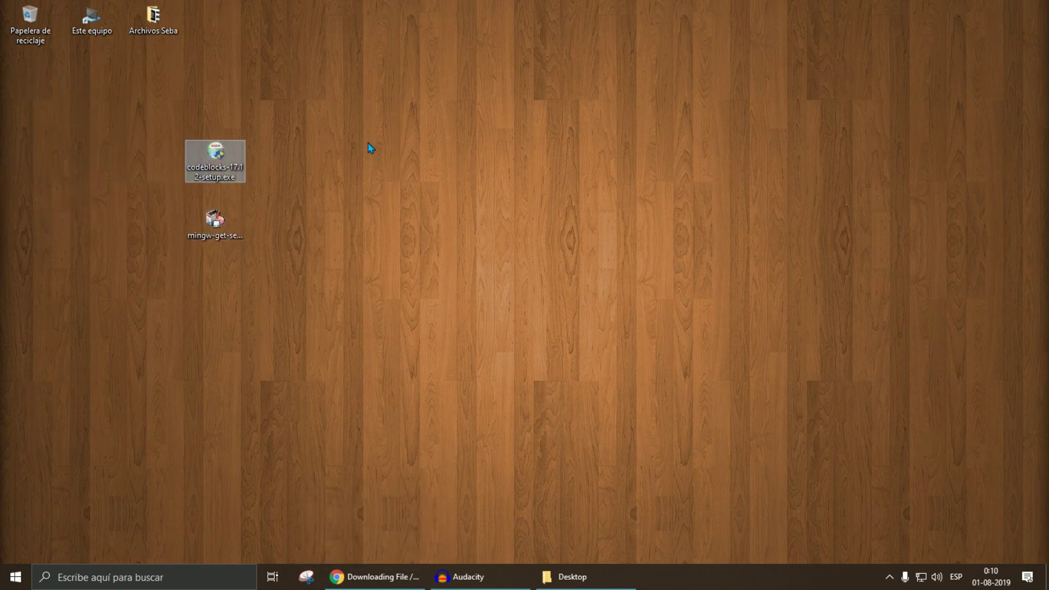
Step: Run the Code::Blocks installer, accept the license and install with the default components and destination folder
double_click(221, 173)
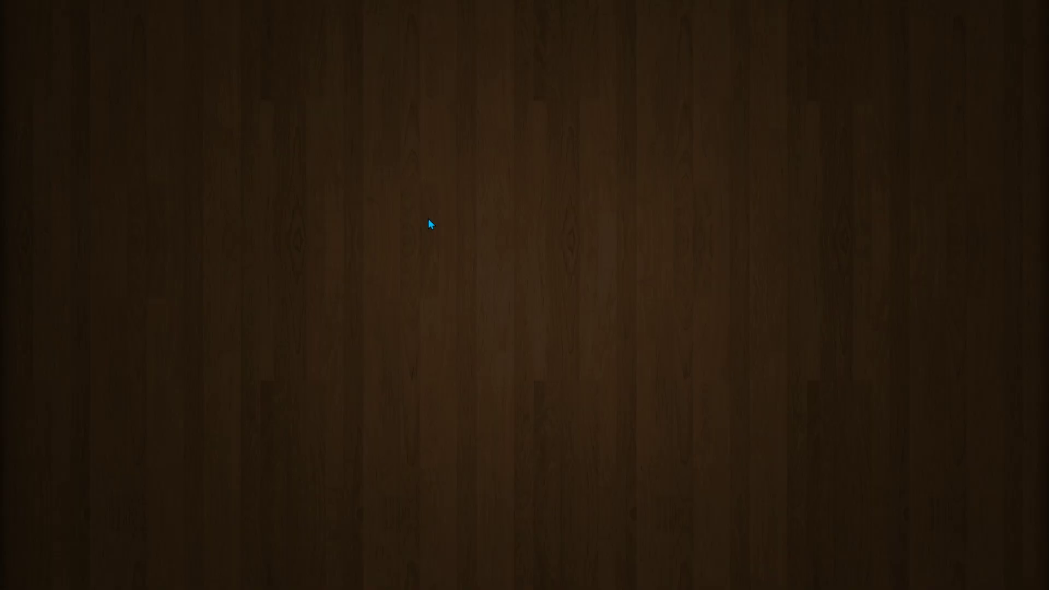
click(443, 382)
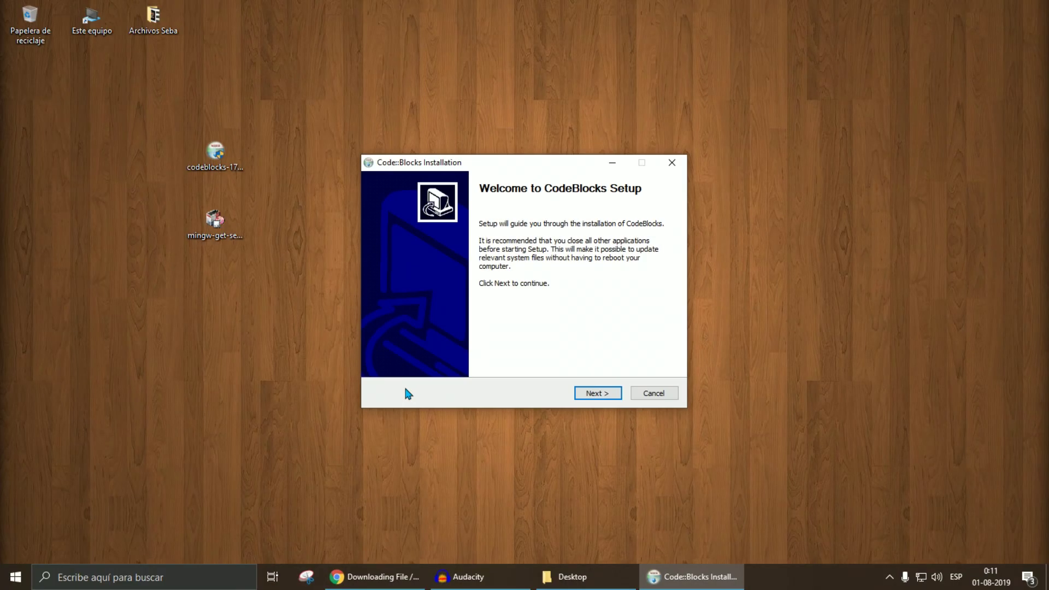
click(588, 399)
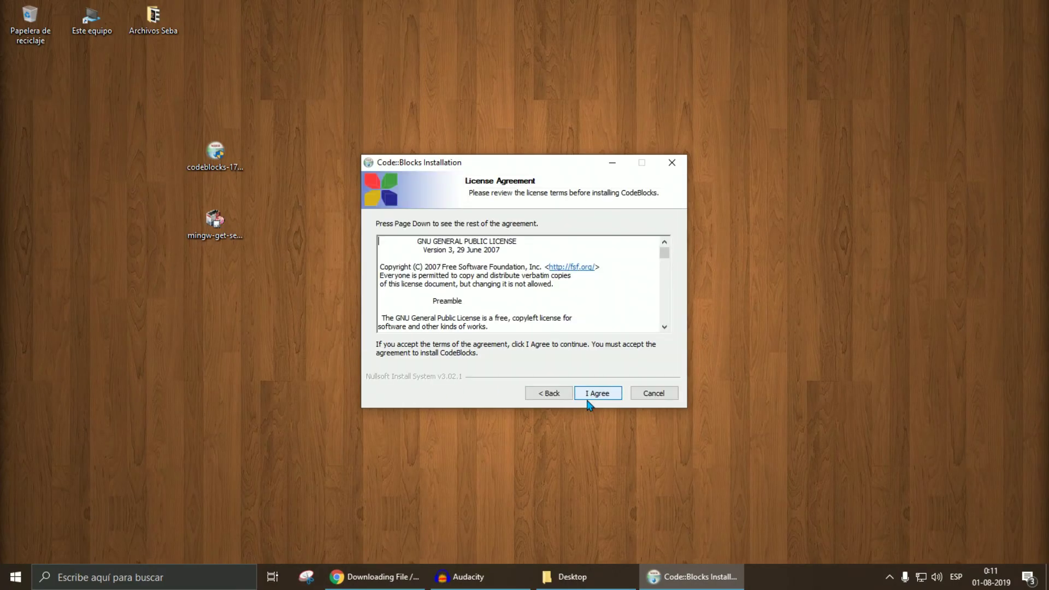
click(589, 399)
click(590, 403)
click(591, 399)
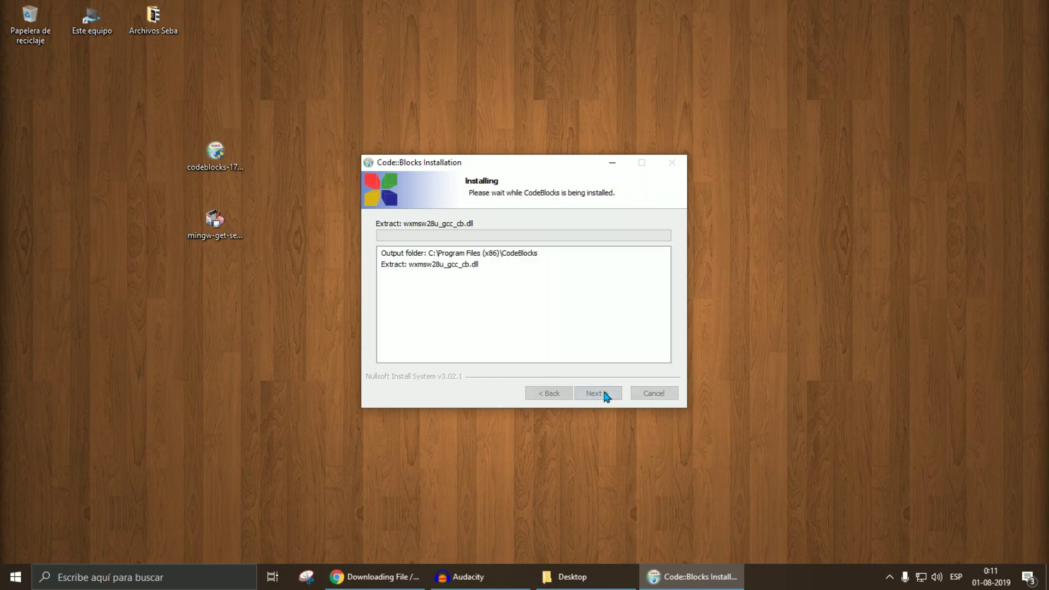
click(563, 429)
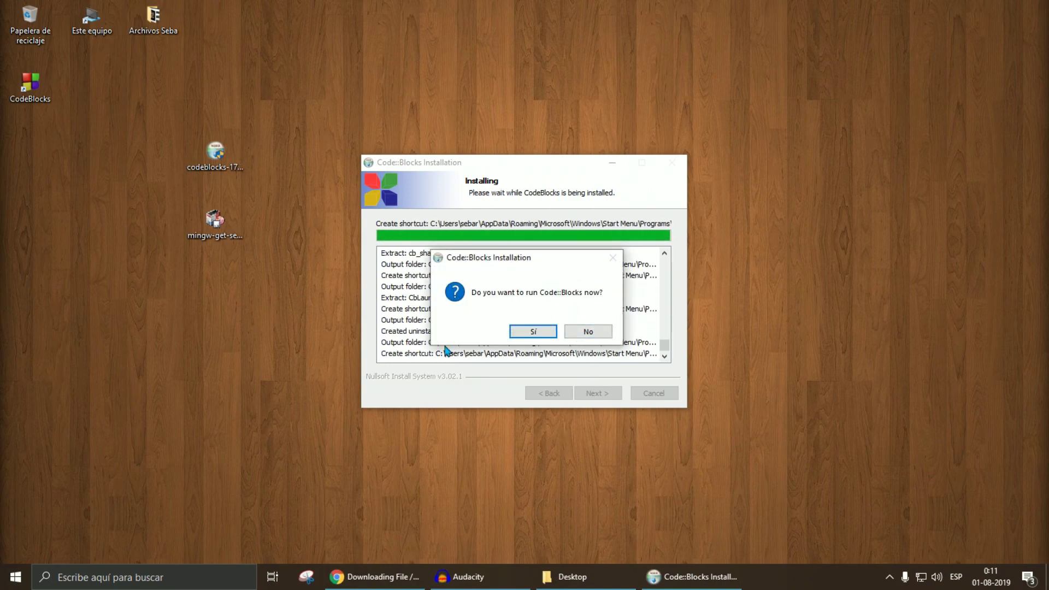
Step: Decline running Code::Blocks immediately and finish its setup wizard
click(596, 331)
click(599, 395)
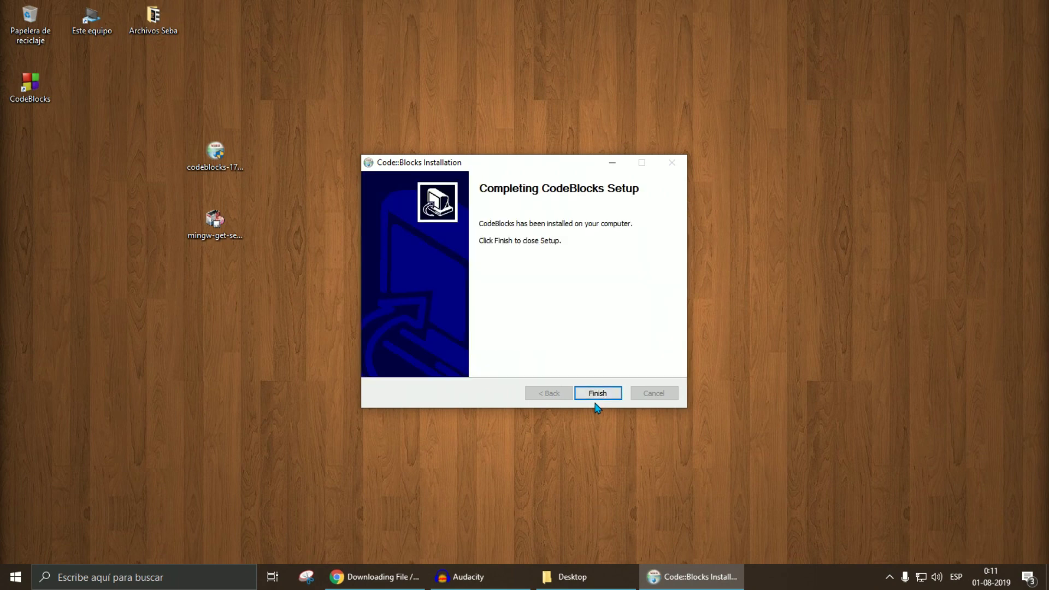
click(599, 397)
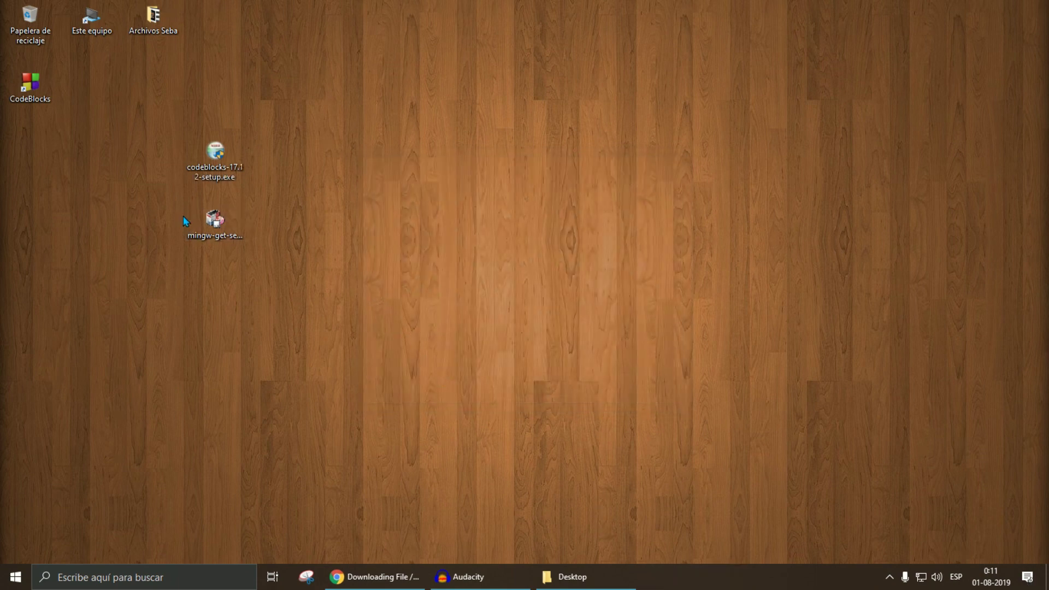
Step: Launch Code::Blocks from the desktop and accept GNU GCC Compiler as the default in the compiler auto-detection dialog
click(225, 225)
click(323, 240)
double_click(30, 87)
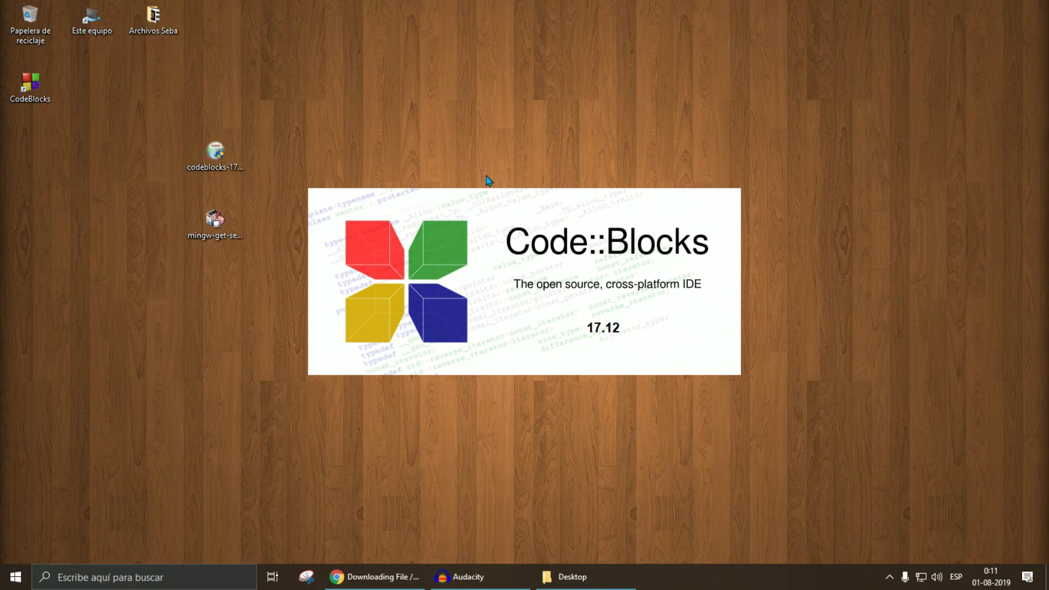
scroll(465, 256, down, 10)
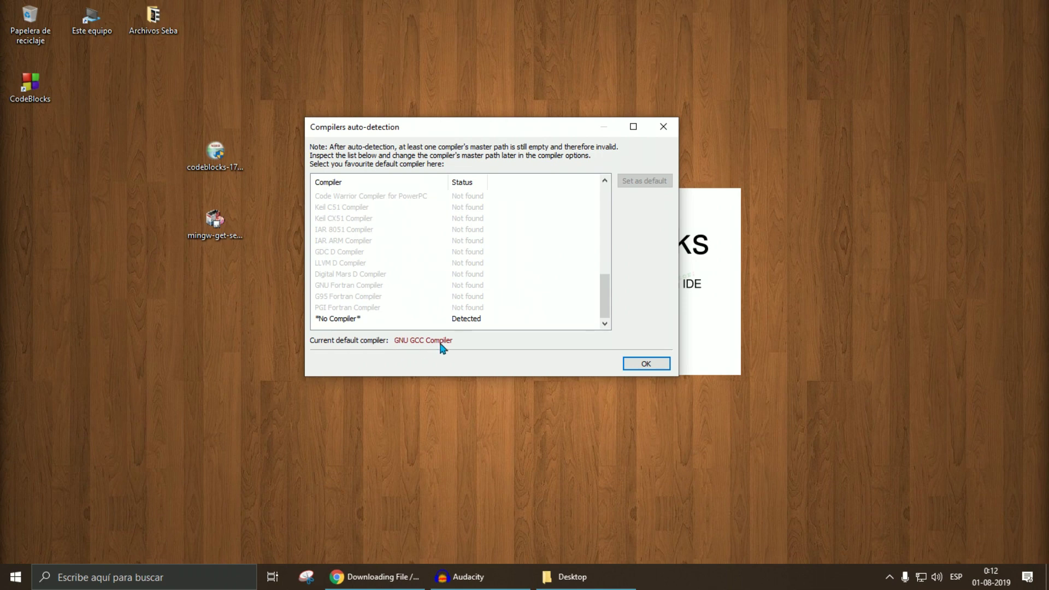
click(639, 365)
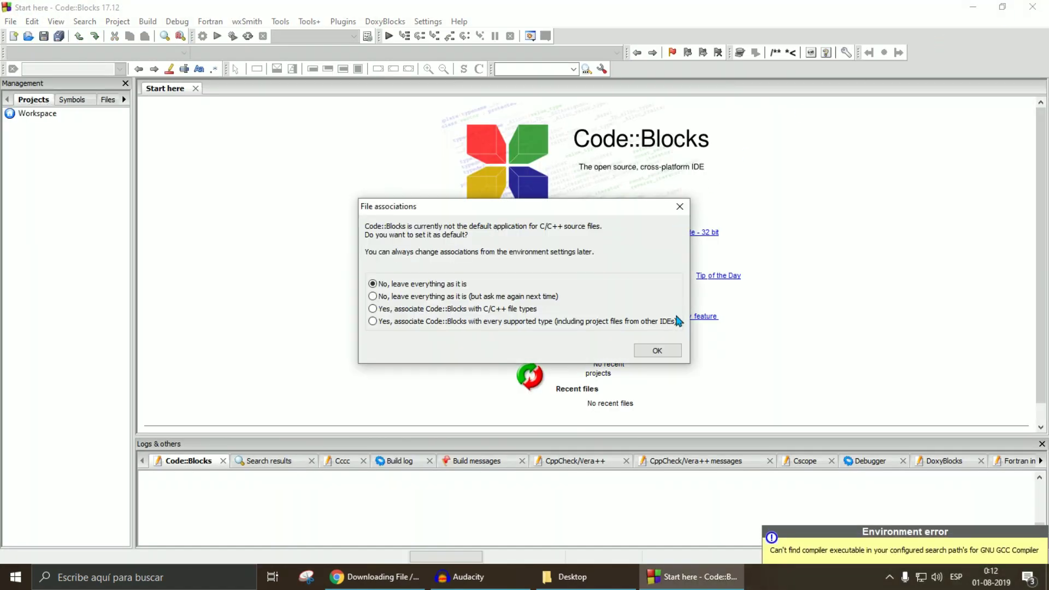
Step: Leave the C/C++ file associations as they are and close Code::Blocks, answering the layout prompt
click(657, 351)
click(1033, 7)
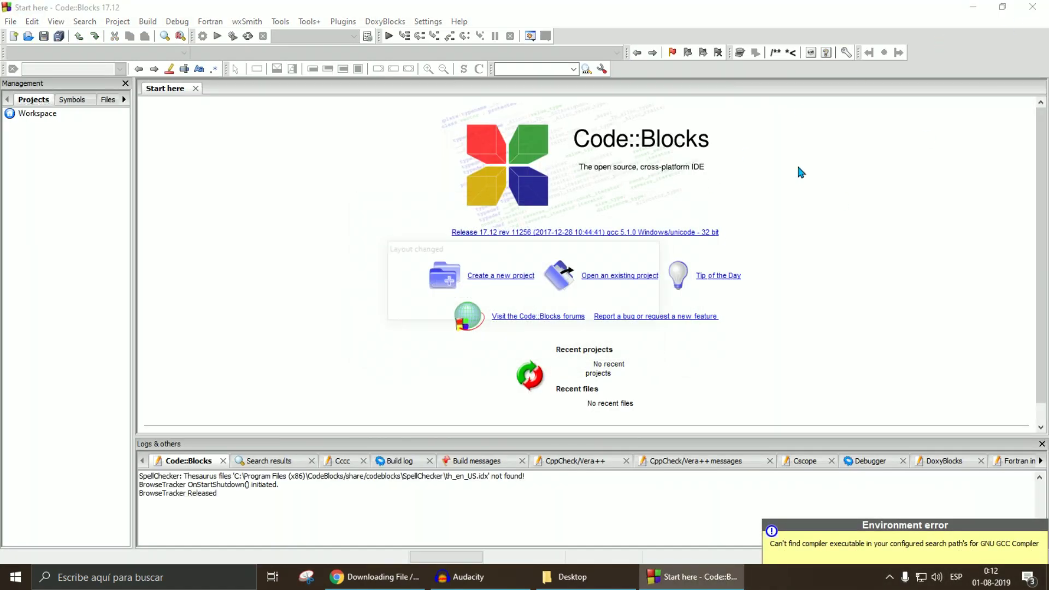
click(497, 303)
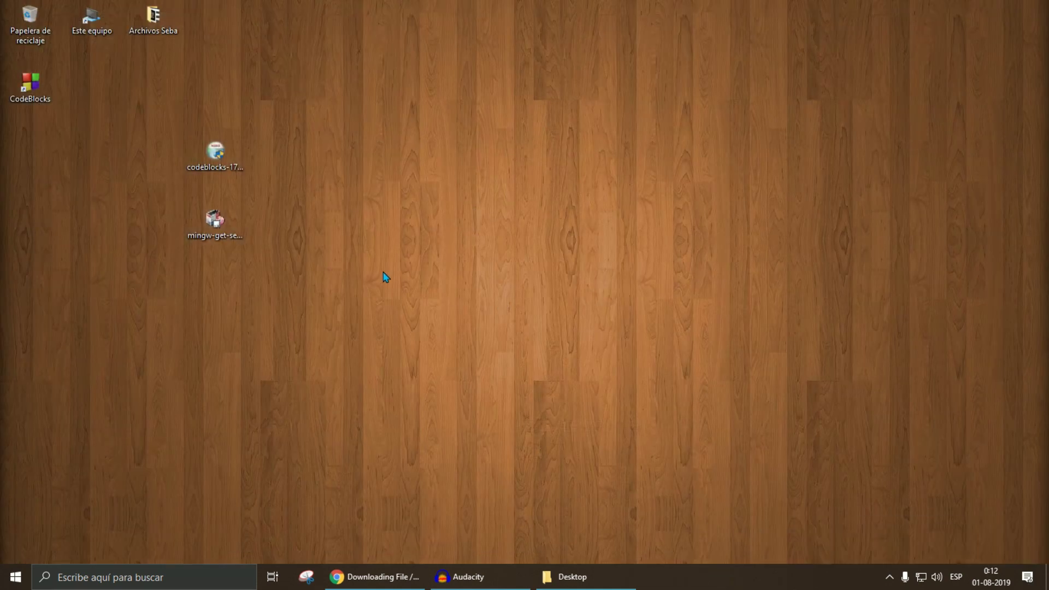
Step: Run mingw-get-setup.exe, install the MinGW Installation Manager with the default settings and continue to its package list
double_click(216, 229)
click(585, 429)
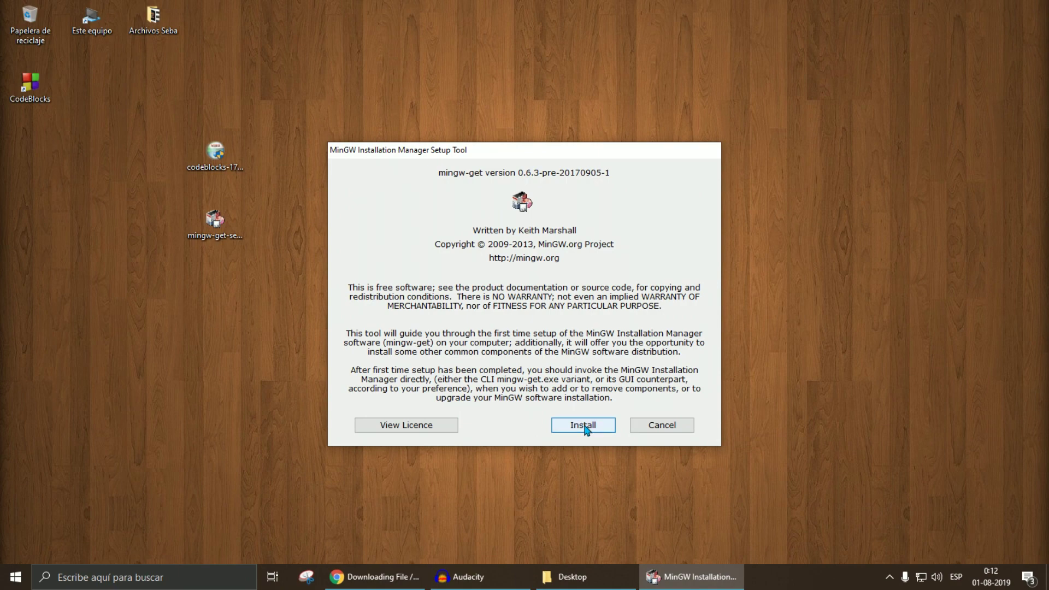
click(596, 426)
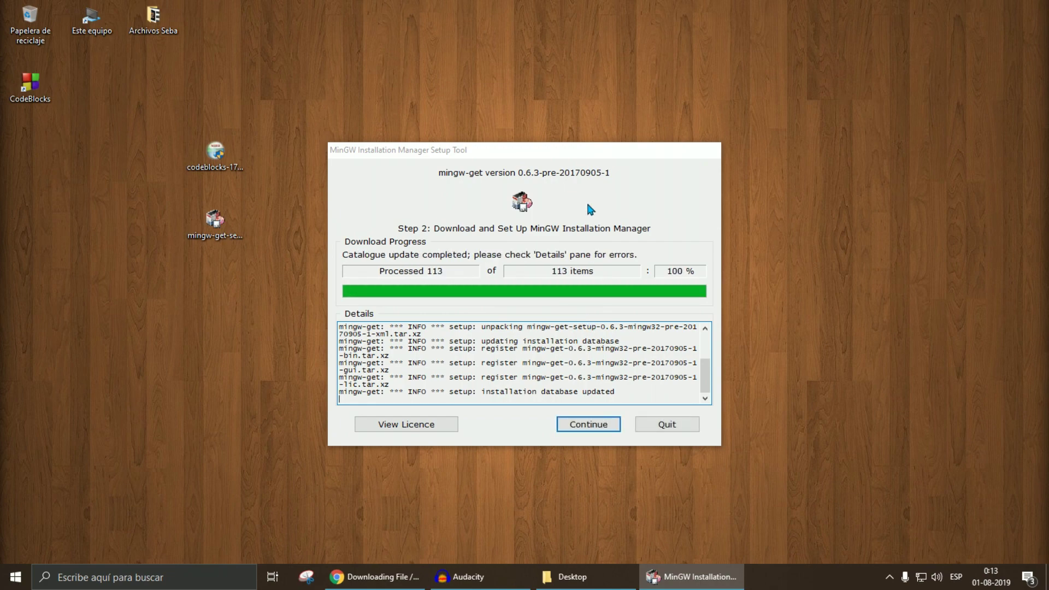
click(599, 429)
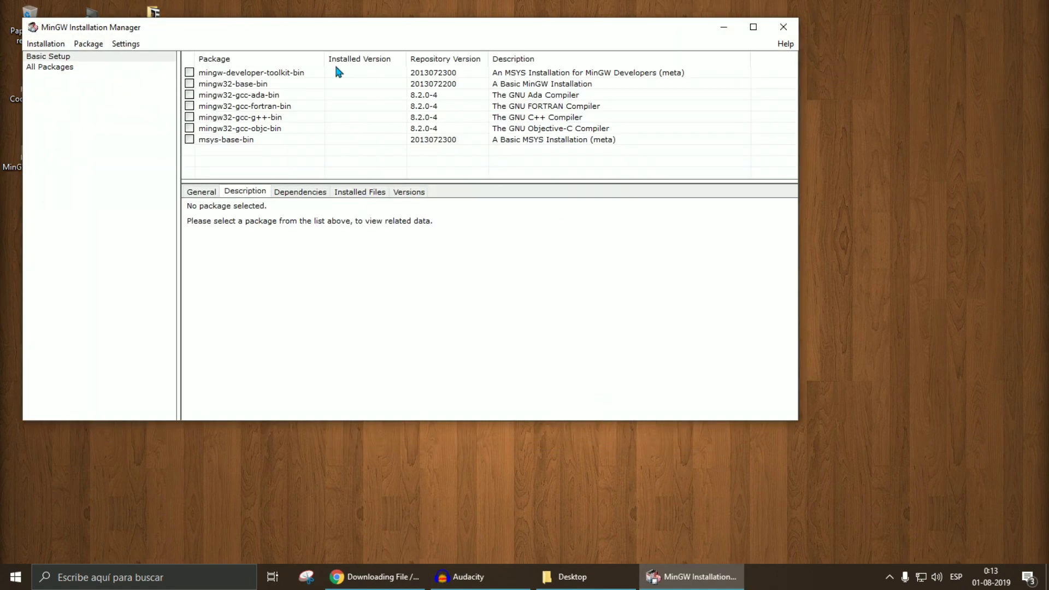
Step: Mark the mingw32-gcc-g++-bin package (GNU C++ Compiler) for installation
click(190, 118)
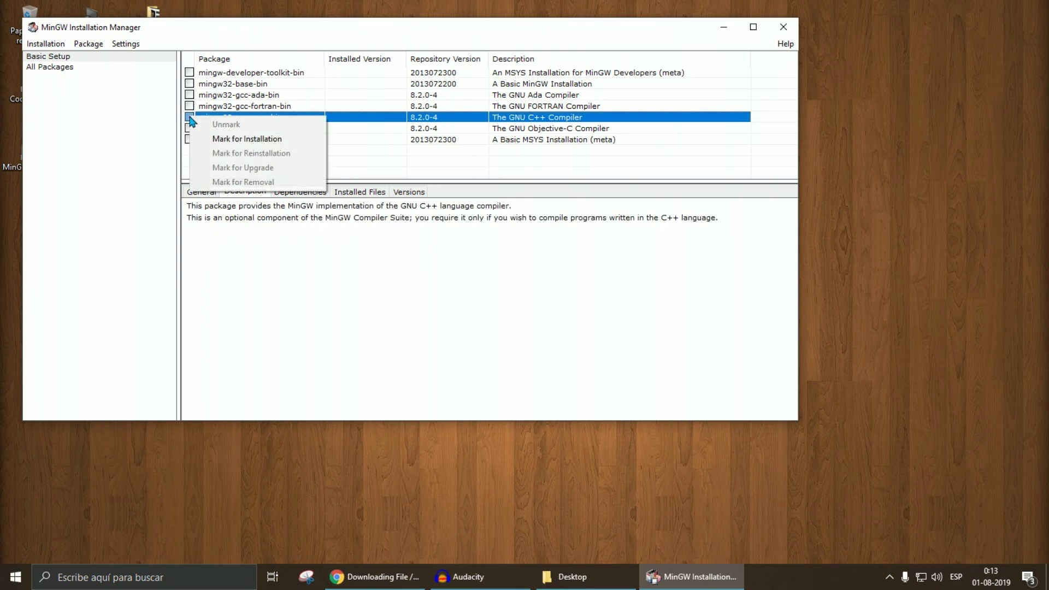
click(284, 246)
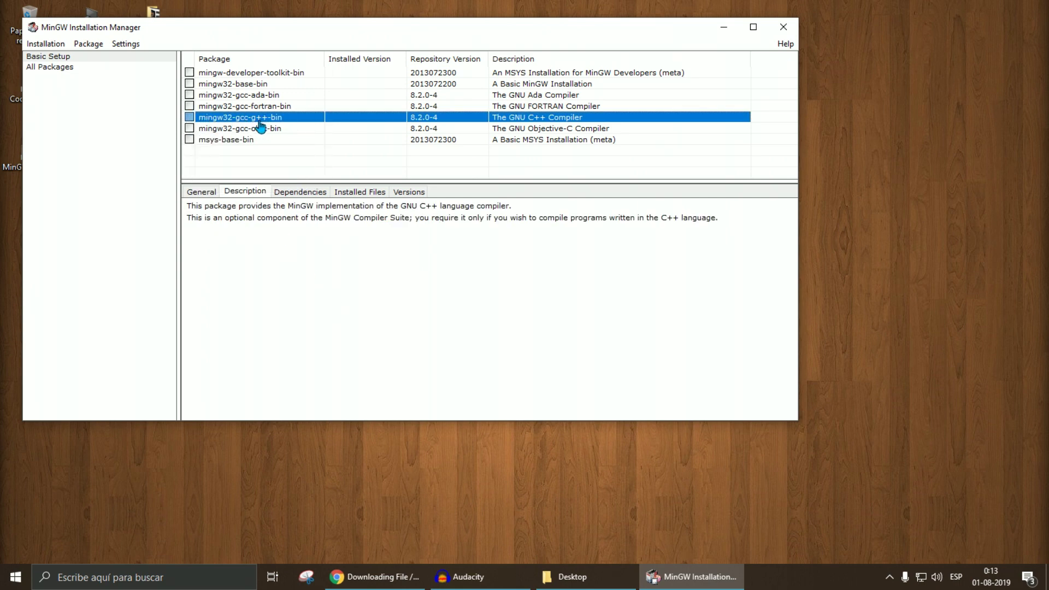
right_click(200, 122)
click(235, 138)
Step: Apply the scheduled package changes to download and install the C++ compiler, and close the MinGW Installation Manager
click(39, 45)
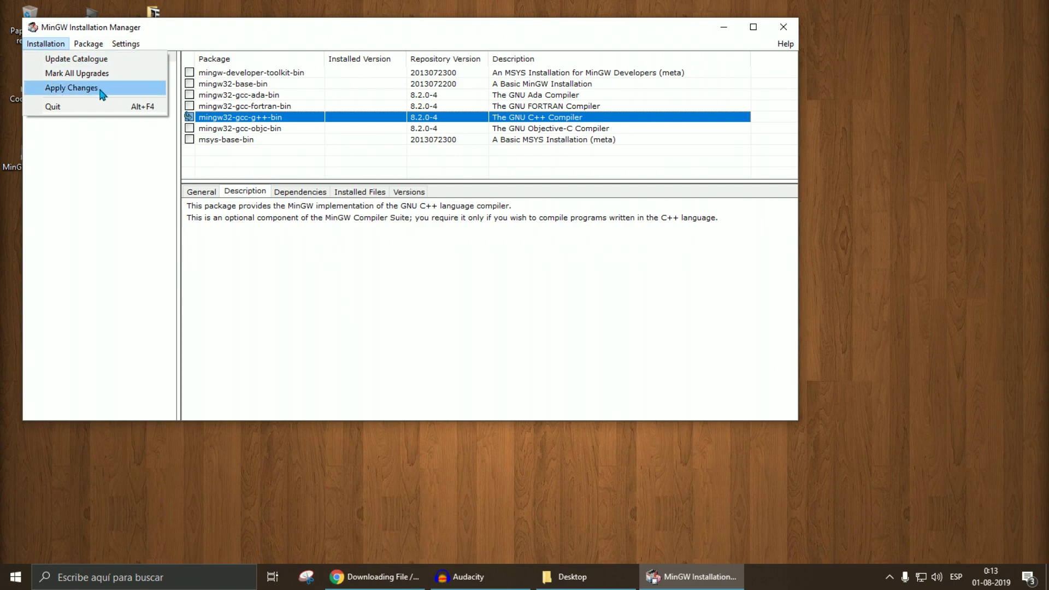
click(71, 88)
click(282, 111)
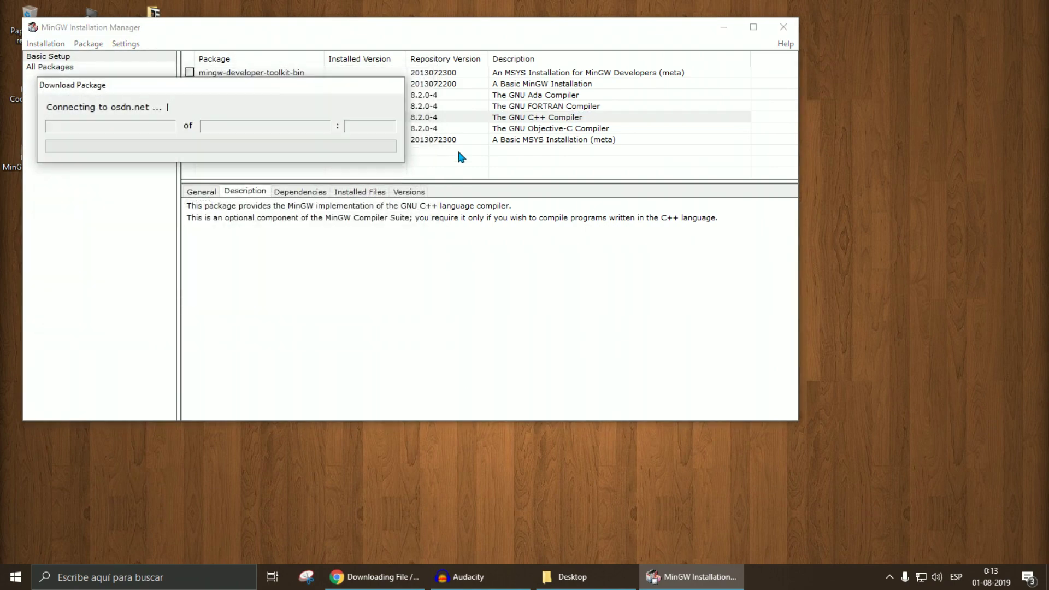
drag(224, 93, 470, 242)
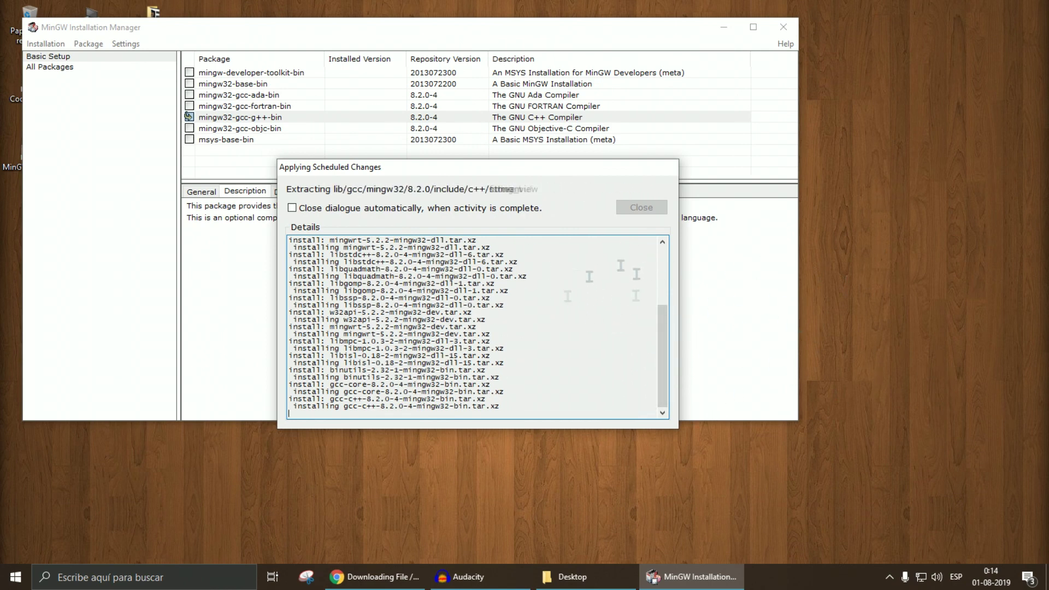
drag(957, 142, 1005, 147)
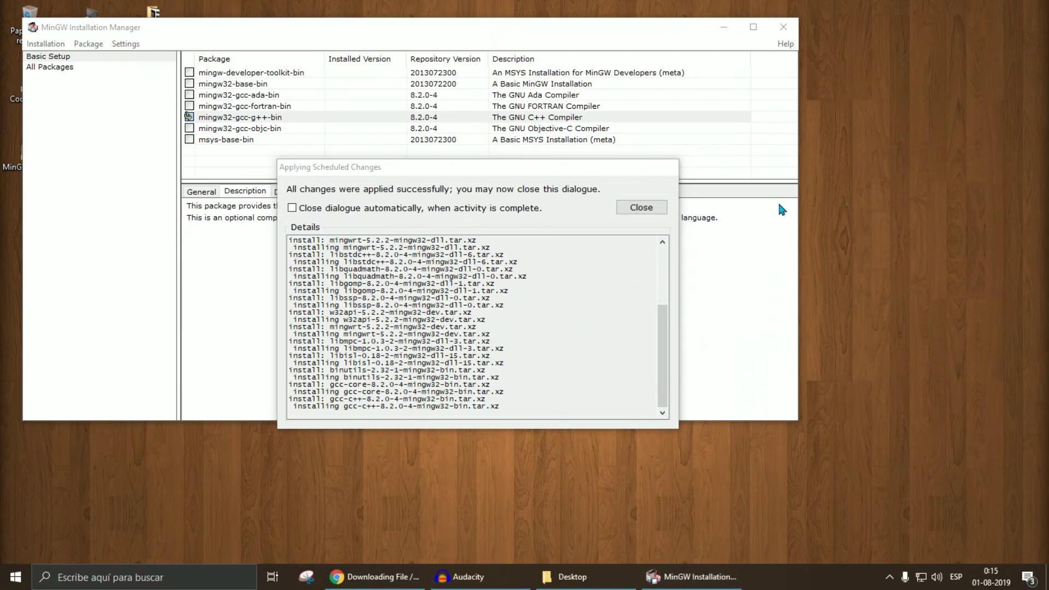
click(649, 210)
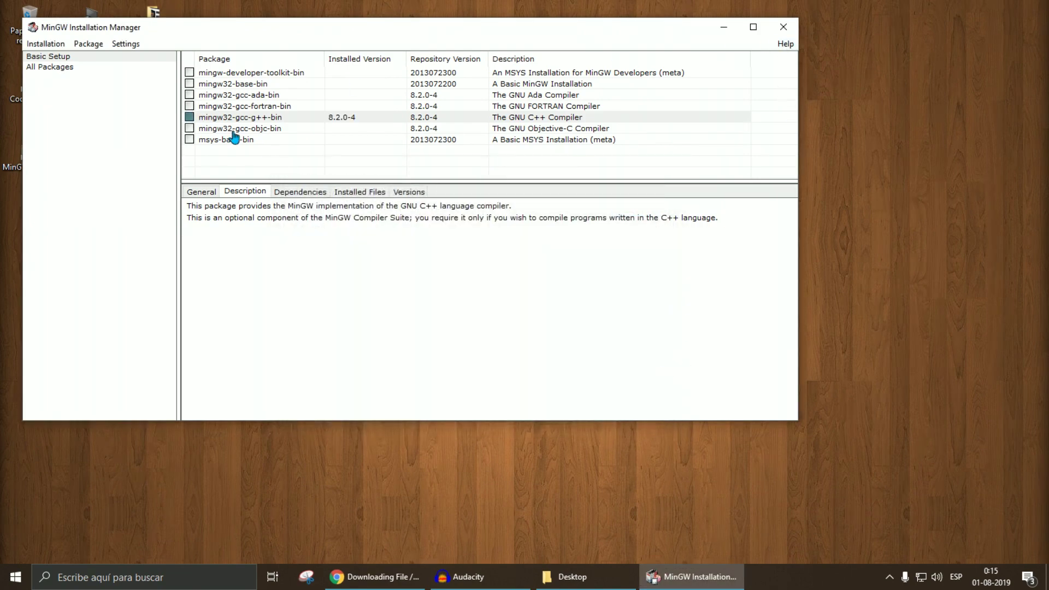
click(783, 22)
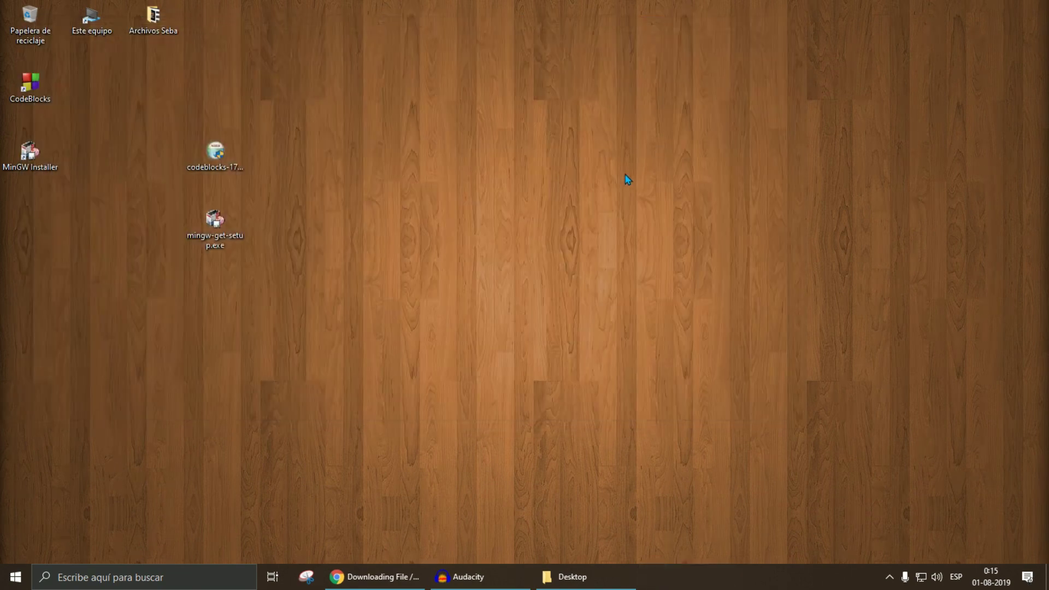
Step: Launch Code::Blocks from the desktop and create an empty source file saved to the Desktop (Escritorio) as Hola.cpp
double_click(30, 85)
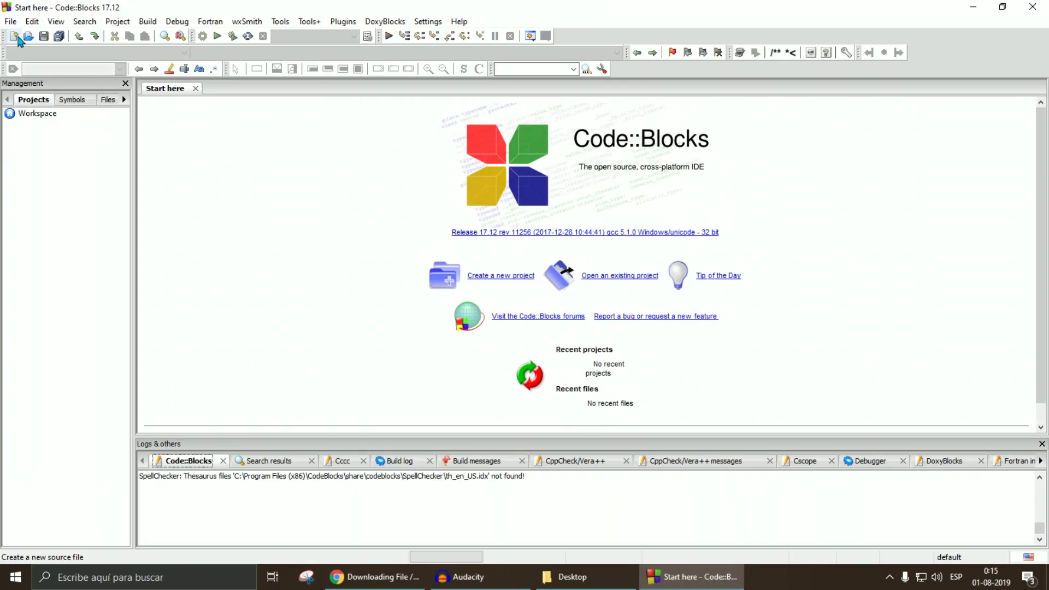
click(16, 36)
click(34, 43)
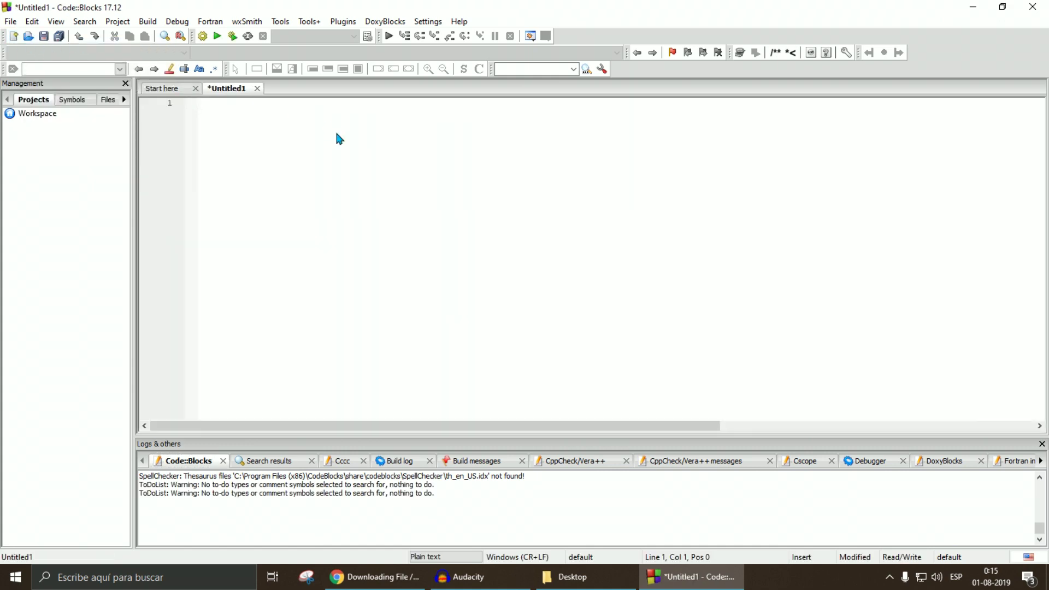
key(ctrl+s)
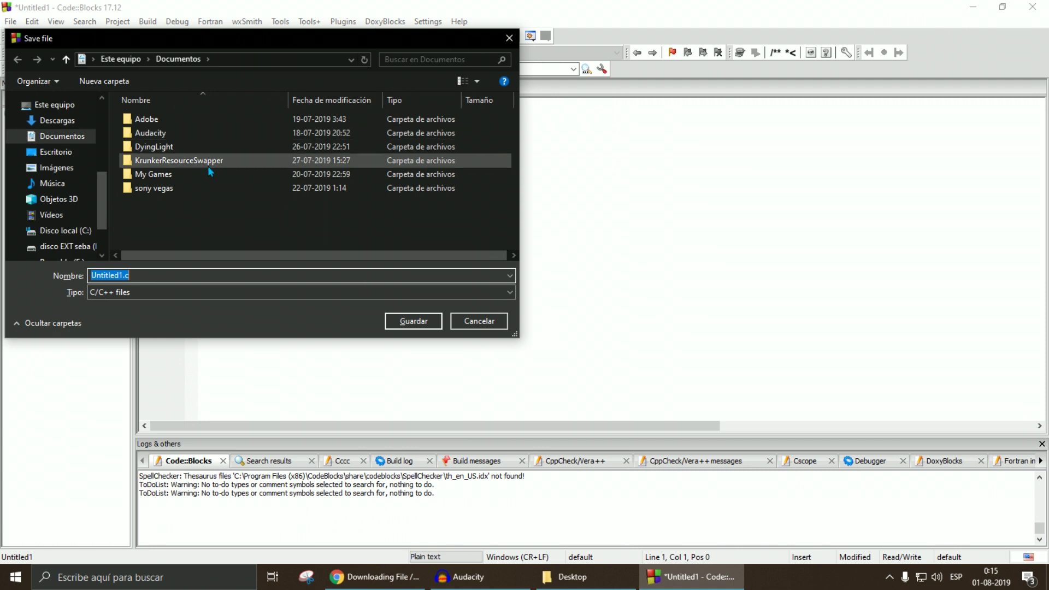
click(55, 152)
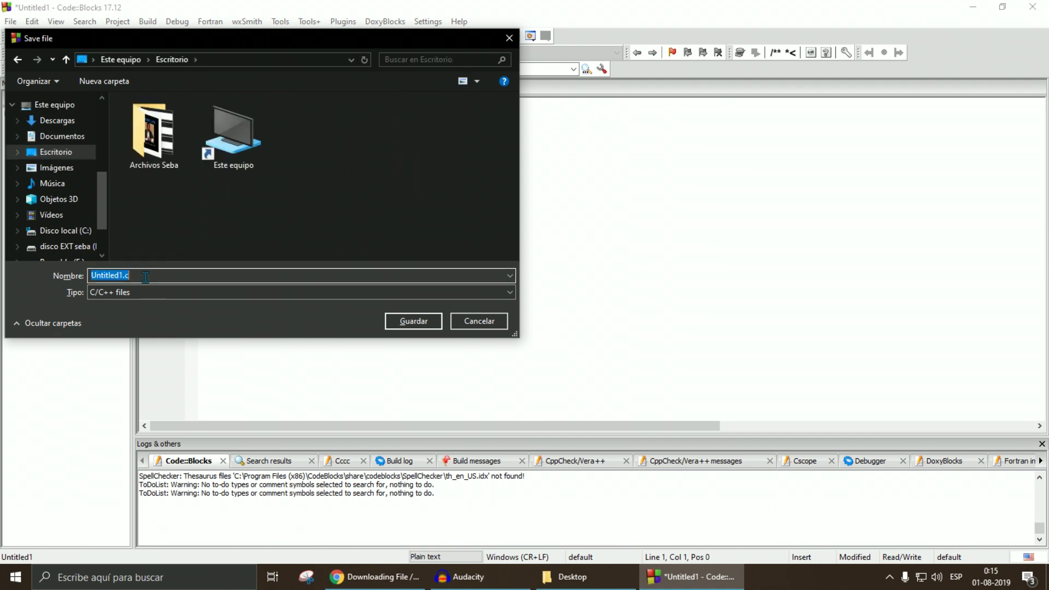
text(Hola.cpp)
key(Return)
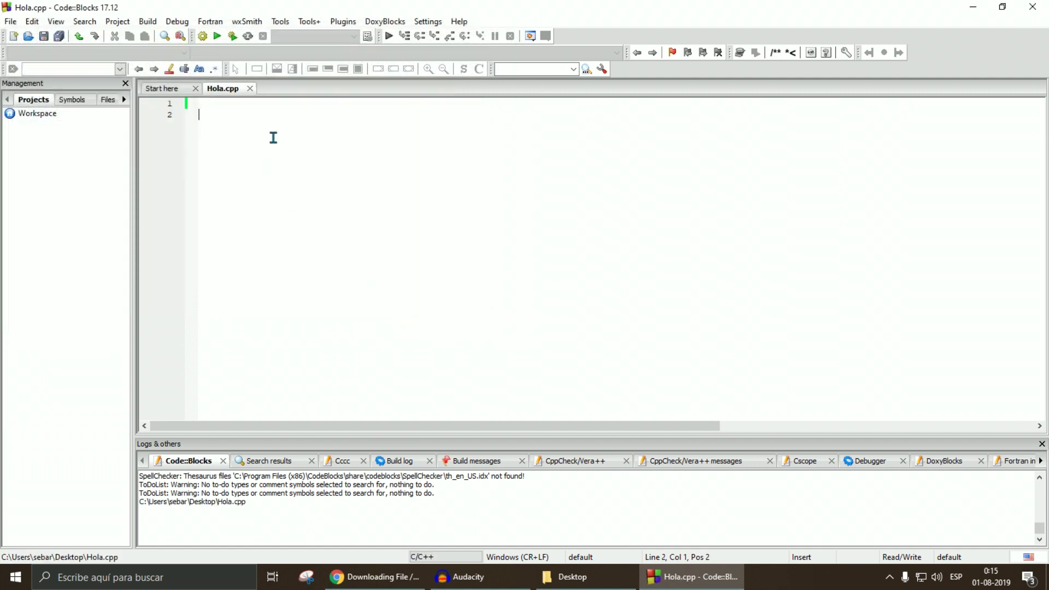
Step: Start Hola.cpp with the lines #include <iostream> and using namespace std;, separated by a blank line
text(#include <iostream>)
key(Return)
key(Return)
text(using)
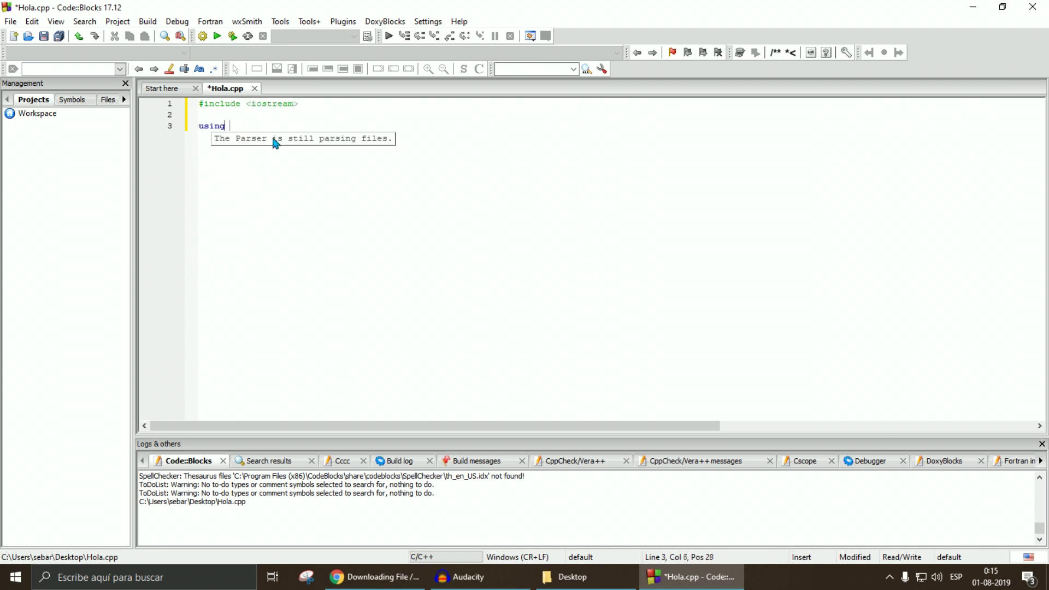
text( namepsacepace std;)
key(Return)
key(Return)
Step: Add int main(){ } containing cout<<"hello world"<<endl;, and build and run the program, closing its console when done
text(int main(){)
key(Return)
text(cout<<"hello world"<)
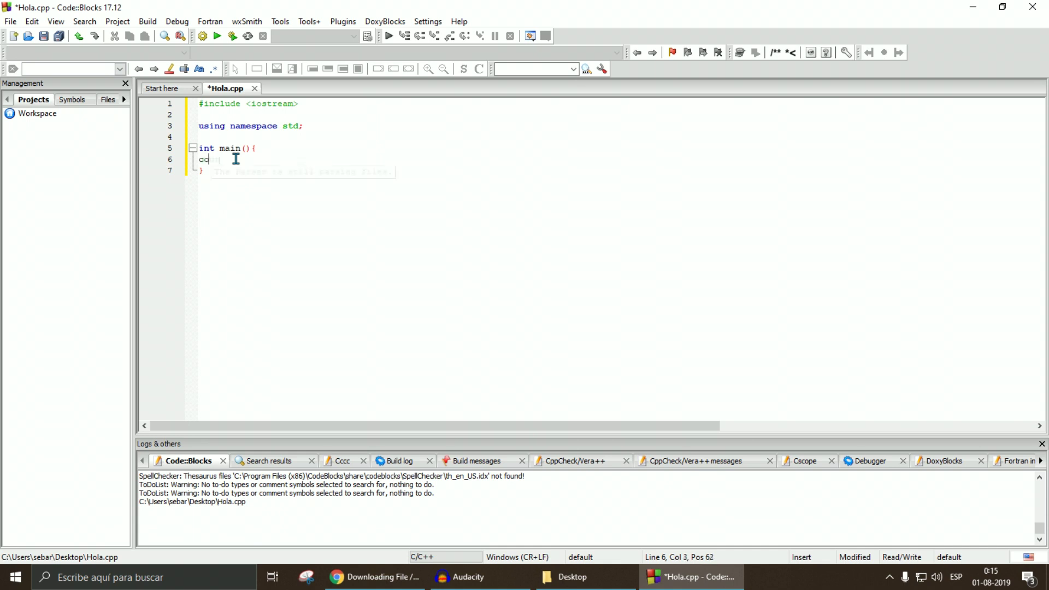
text(<endl;)
click(233, 36)
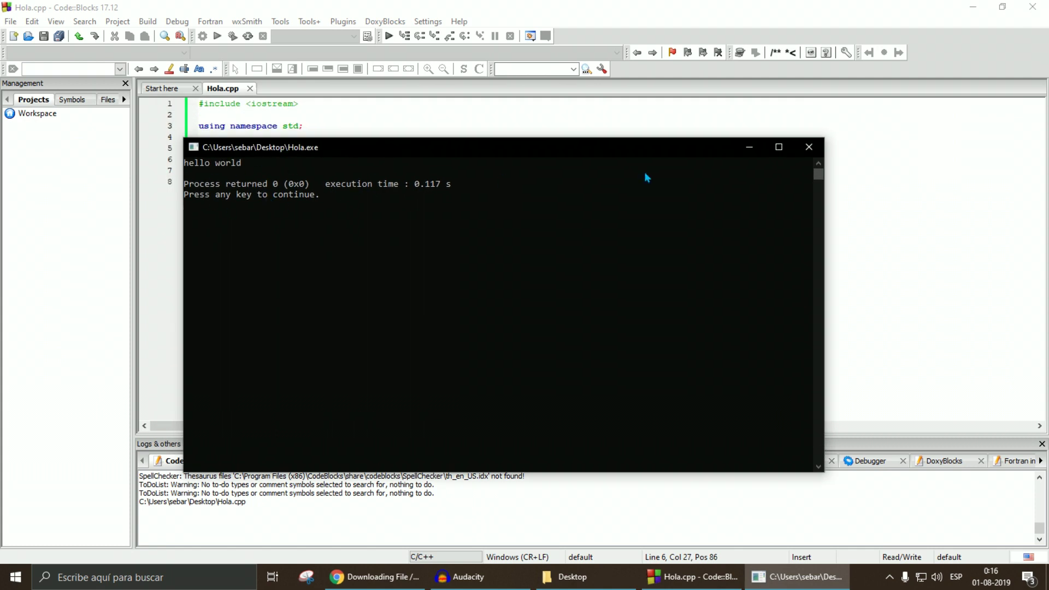
click(809, 146)
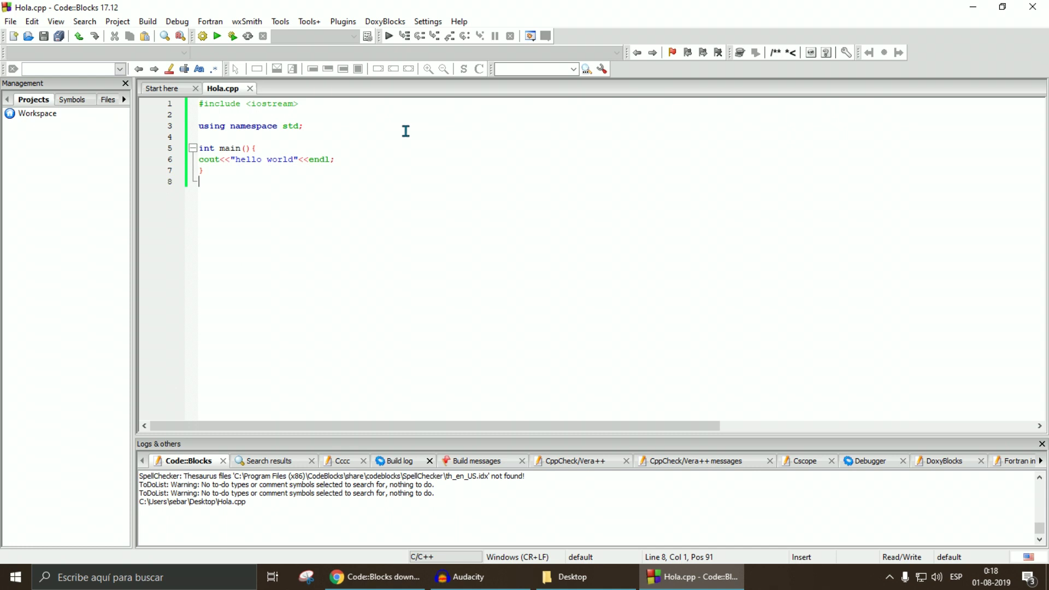
Step: Add libws2_32.a to the link libraries in the global linker settings of the GNU GCC Compiler and save the settings
click(429, 25)
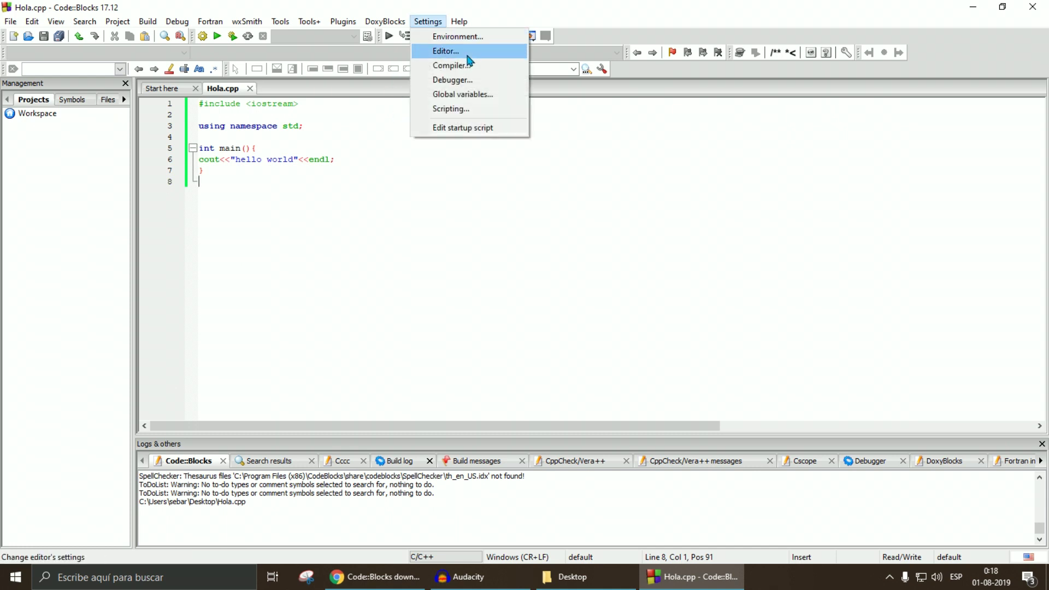
click(474, 65)
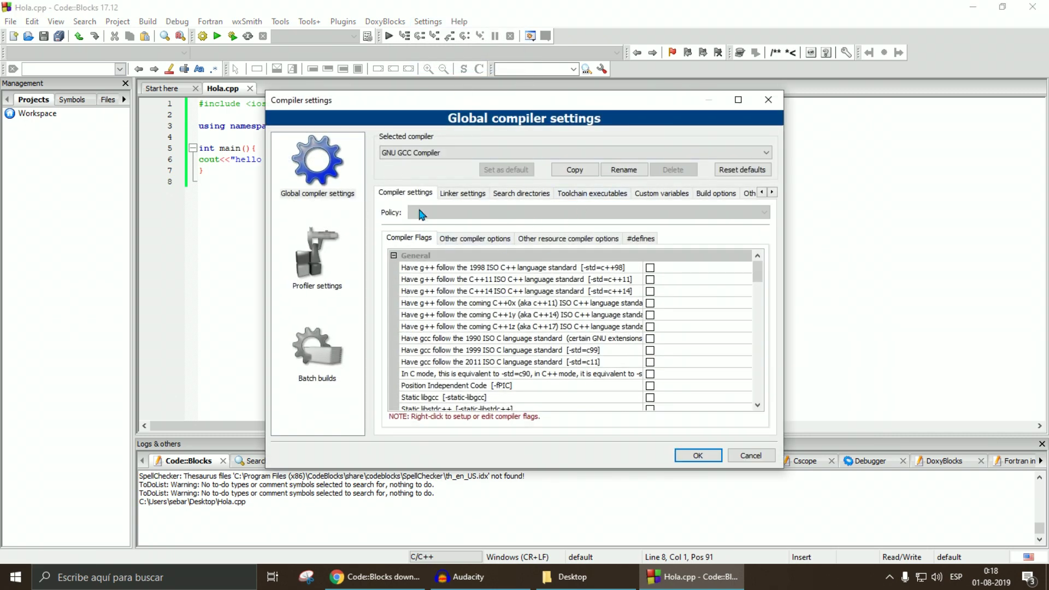
click(469, 194)
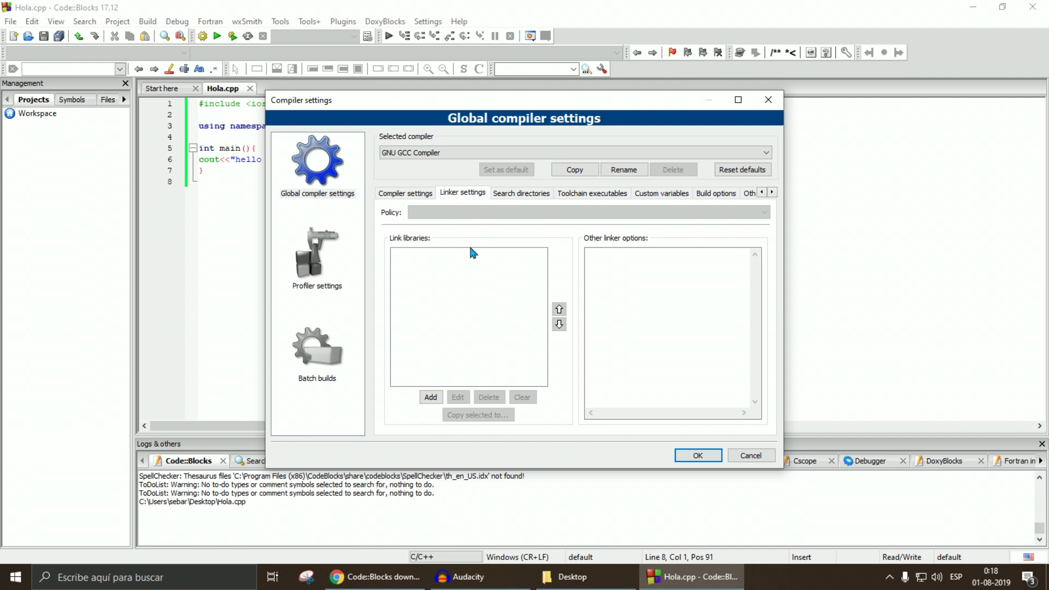
click(437, 400)
text(libws2_32.a)
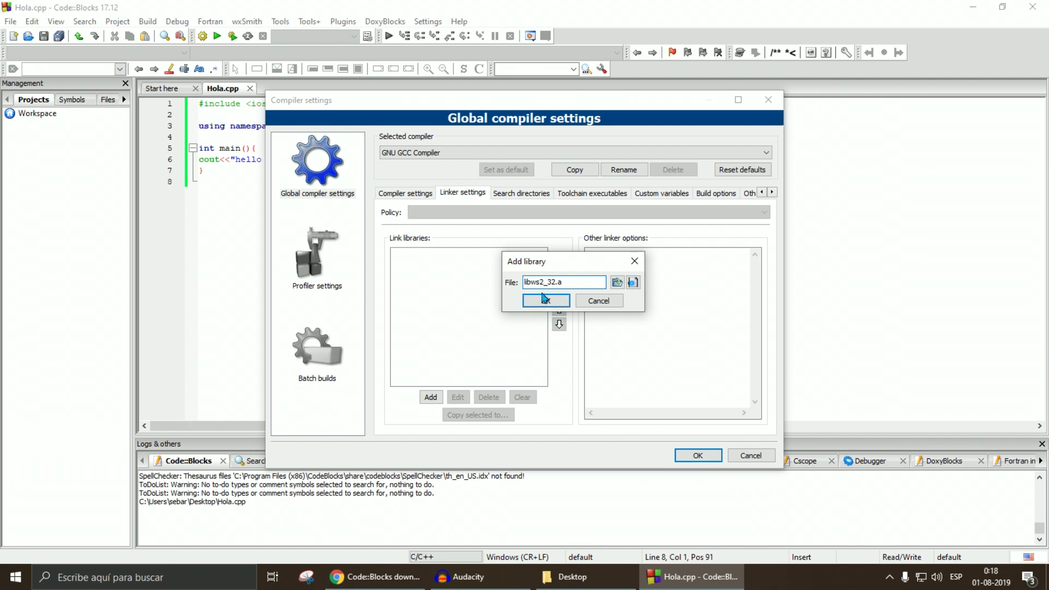
click(546, 302)
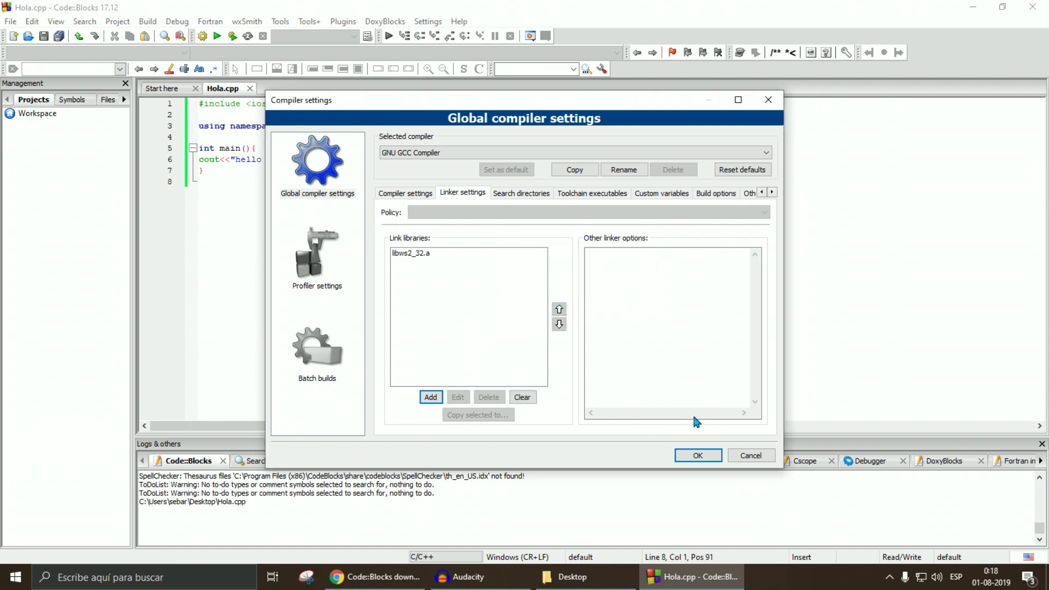
click(431, 397)
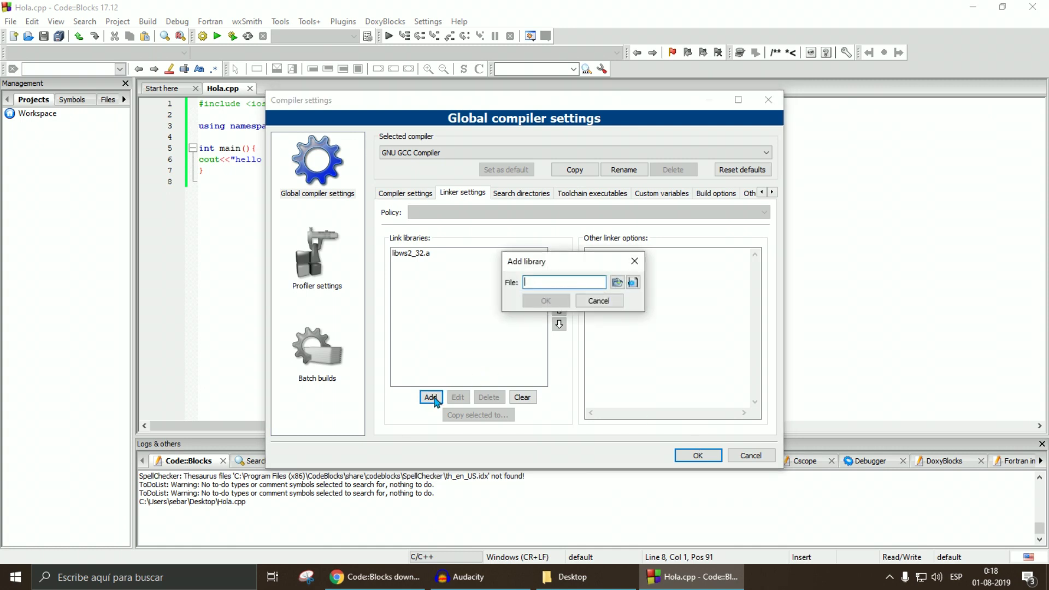
click(582, 303)
click(690, 456)
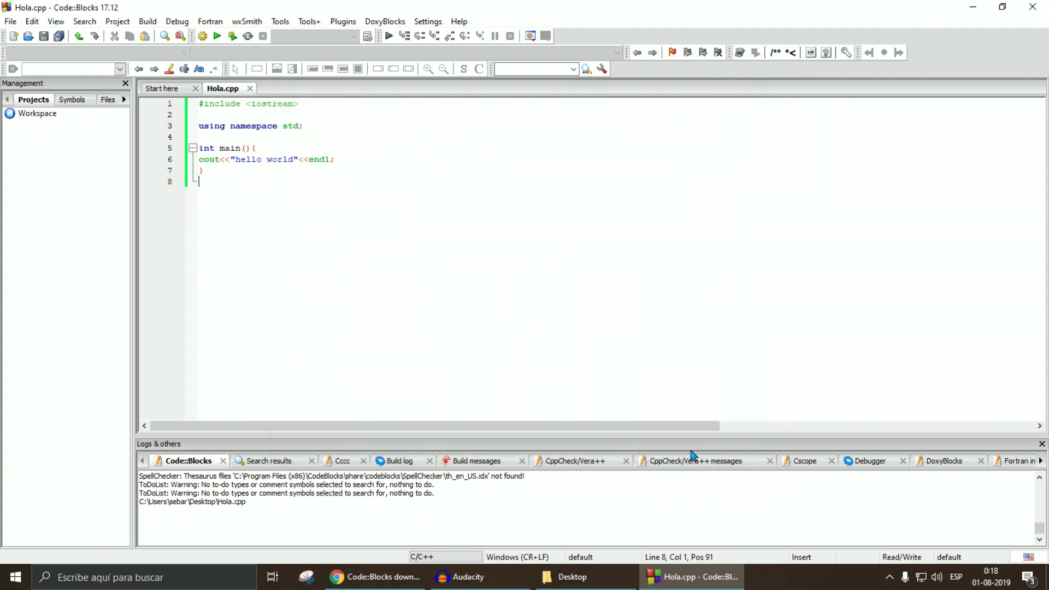